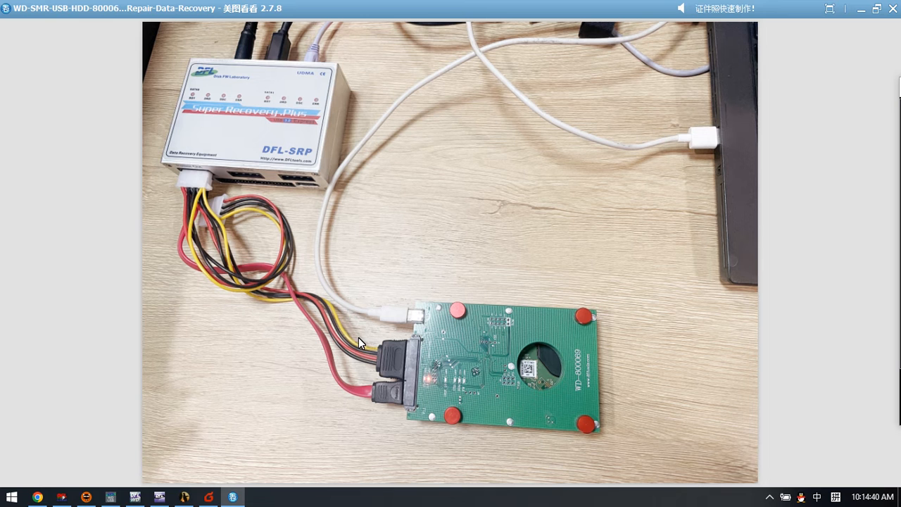
Step: Look over the DFL WD USB Console's ROM and power controls and the DFL-WD start window, then minimize the console
{"action": "left_click", "coordinate": [111, 497]}
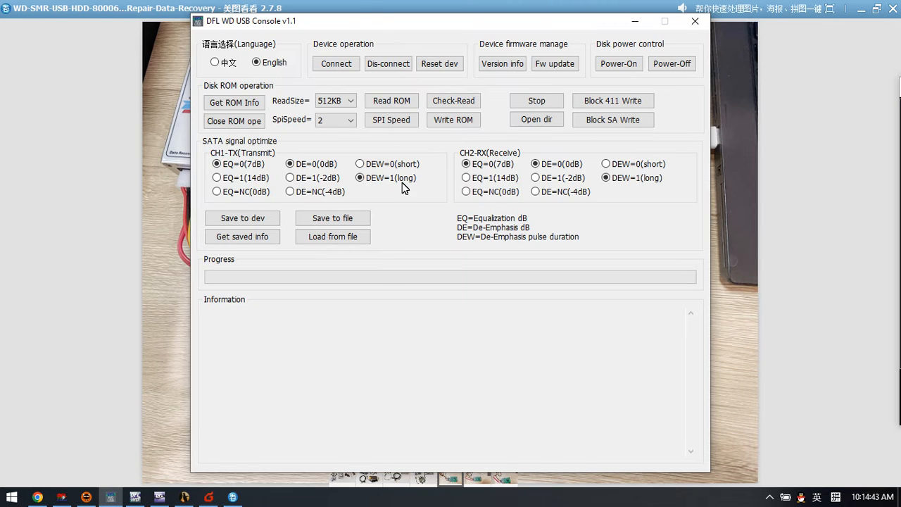
{"action": "left_click_drag", "start_coordinate": [374, 24], "coordinate": [374, 36]}
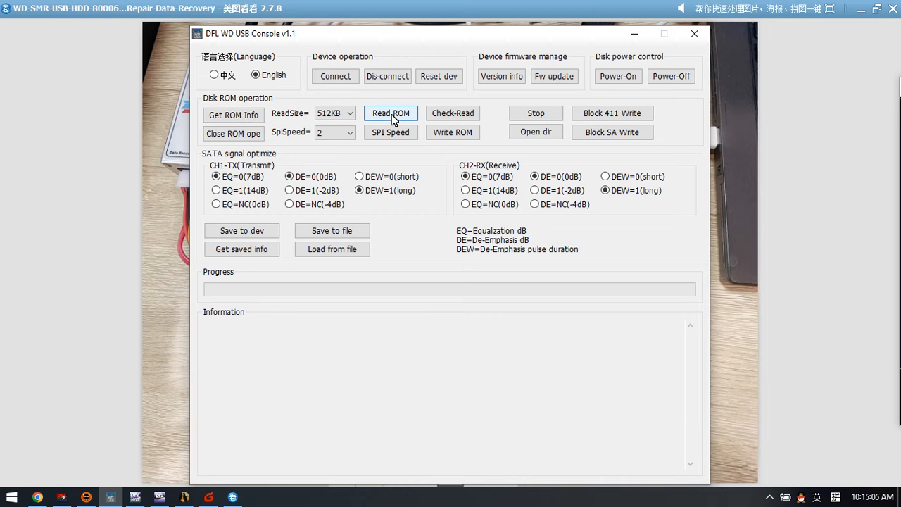
{"action": "left_click", "coordinate": [159, 497]}
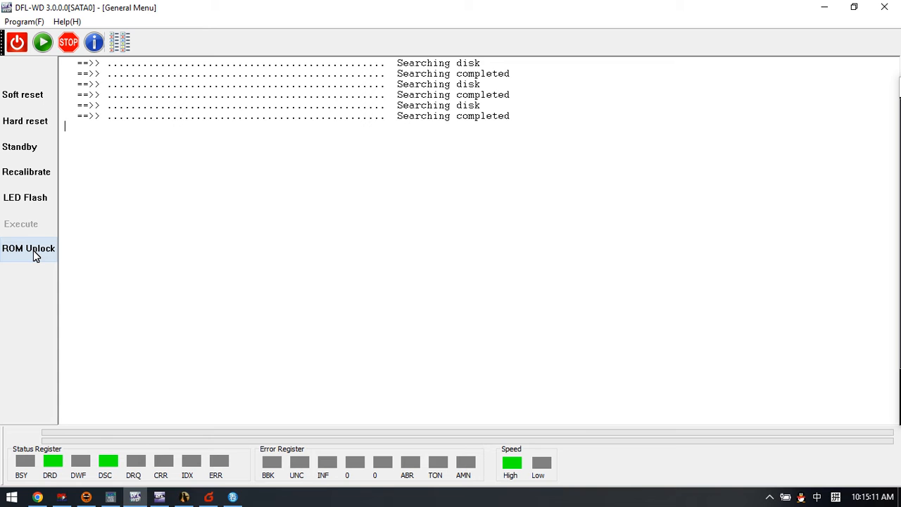
{"action": "left_click", "coordinate": [134, 500]}
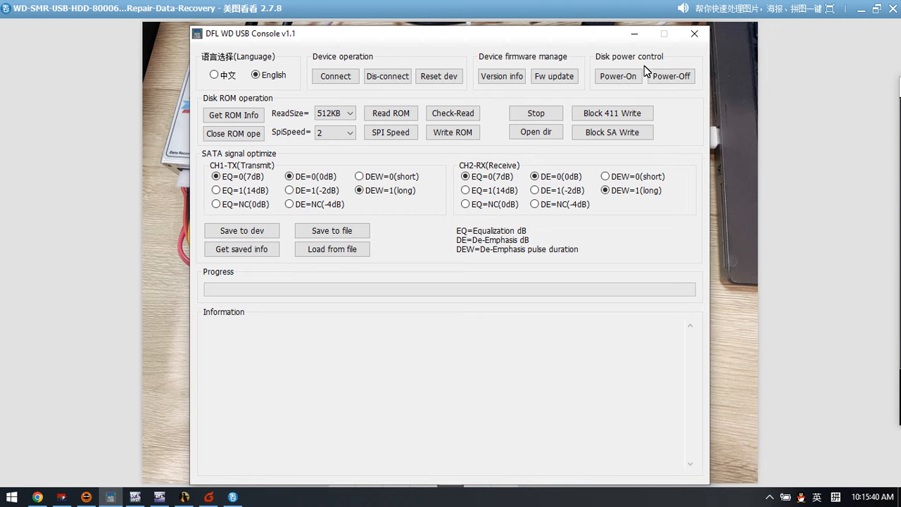
{"action": "left_click", "coordinate": [633, 35]}
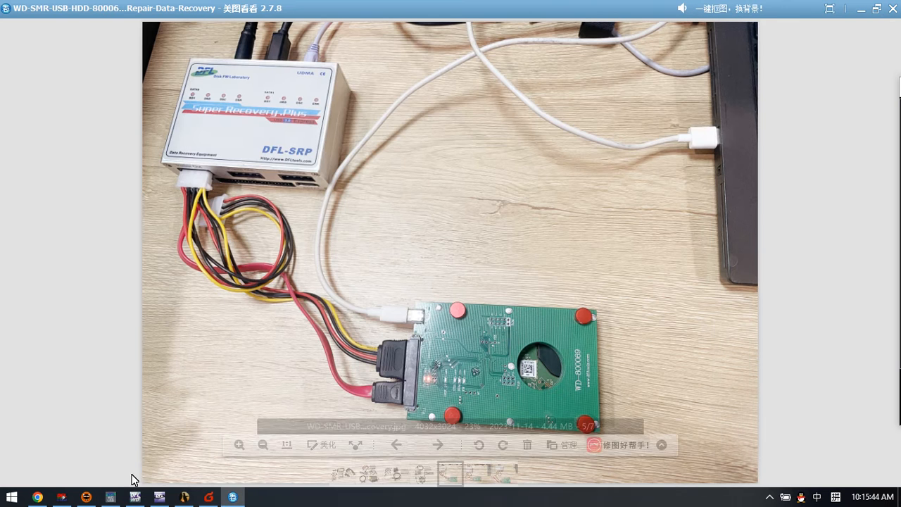
Step: Switch to DFL-WD, start the drive's firmware program, and load its factory info using automatic detail retrieval
{"action": "left_click", "coordinate": [134, 497]}
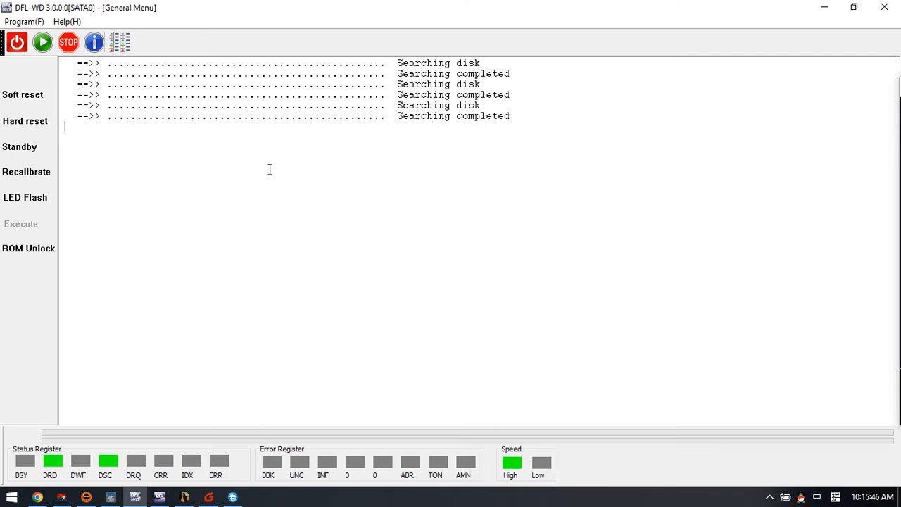
{"action": "left_click", "coordinate": [52, 47]}
{"action": "left_click", "coordinate": [489, 258]}
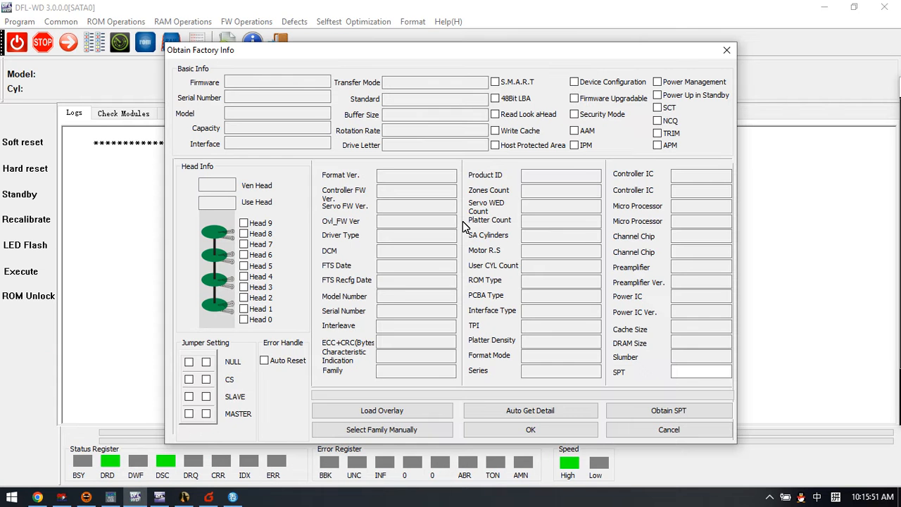
{"action": "left_click", "coordinate": [533, 410]}
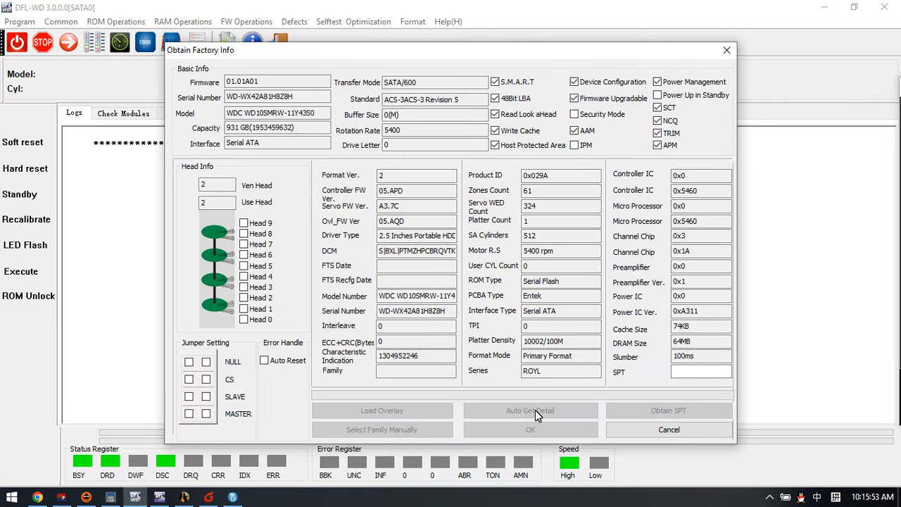
{"action": "left_click", "coordinate": [546, 432]}
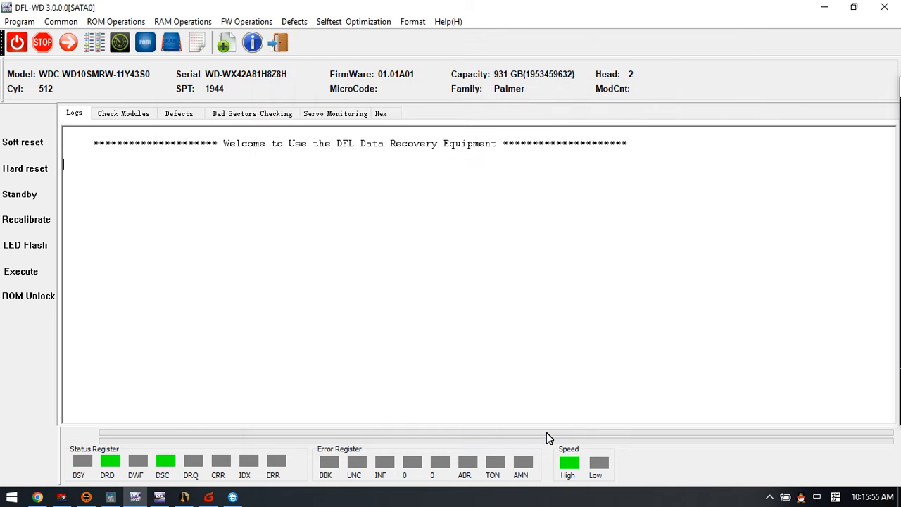
{"action": "left_click", "coordinate": [513, 385]}
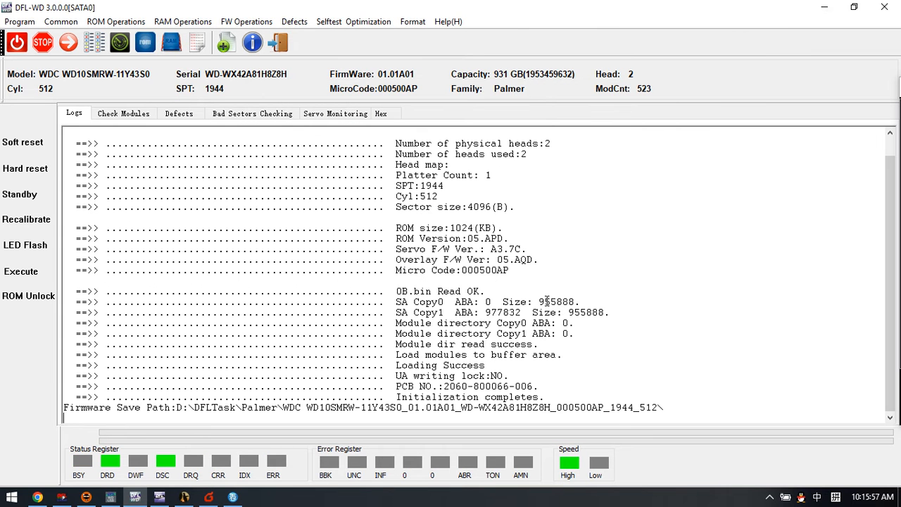
Step: Show the firmware module list and sort it by module ID in ascending order
{"action": "left_click", "coordinate": [124, 114]}
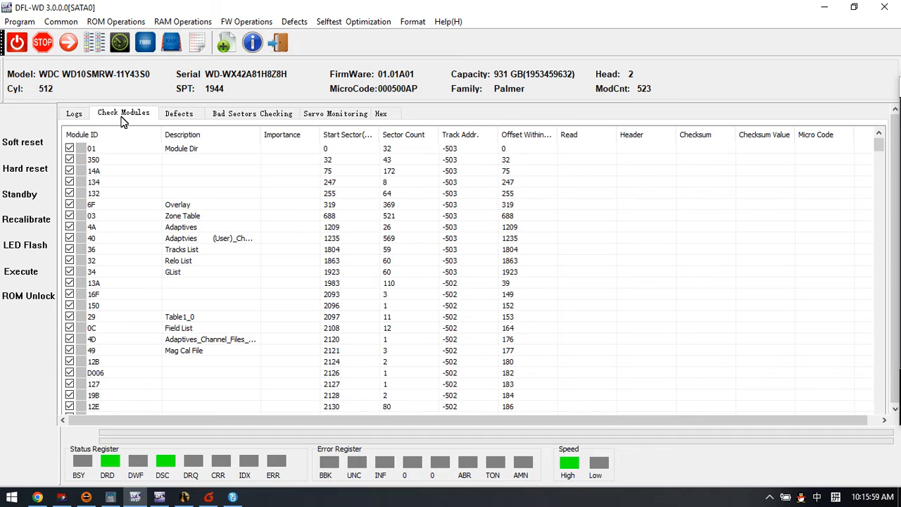
{"action": "left_click", "coordinate": [112, 136]}
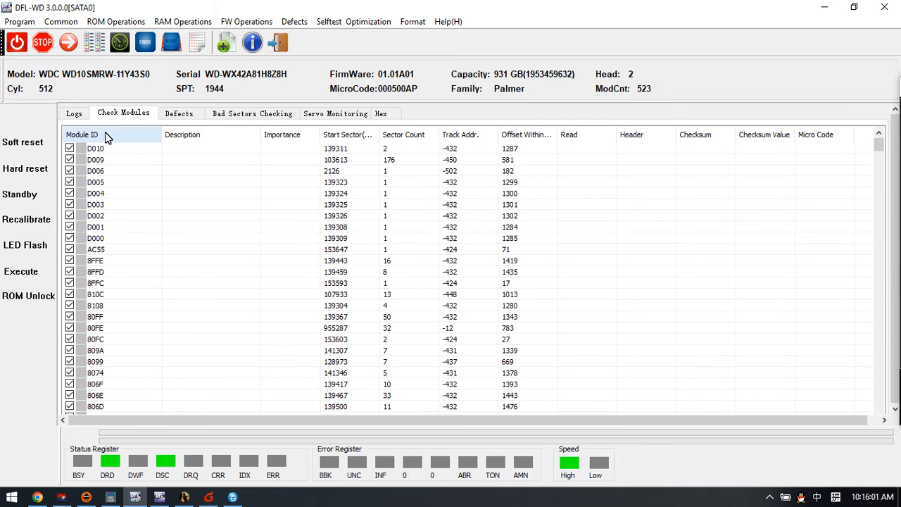
{"action": "left_click", "coordinate": [110, 136]}
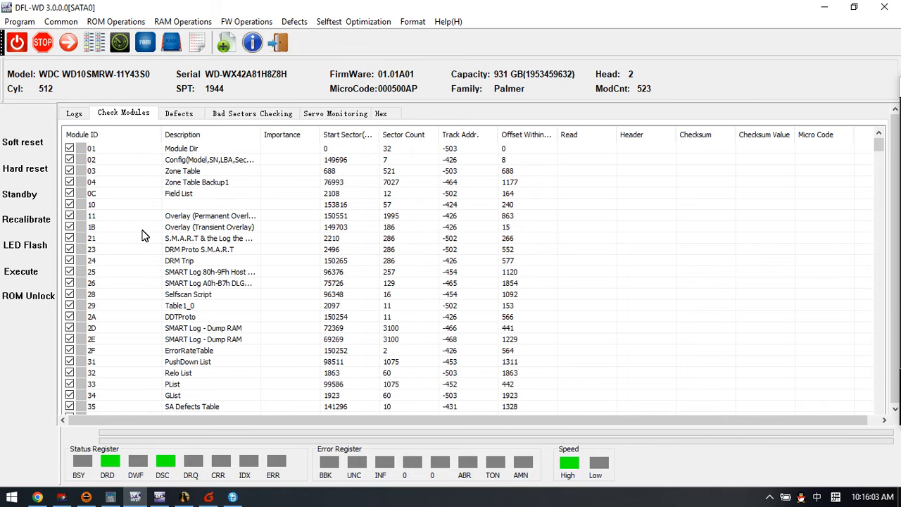
Step: Read all firmware modules from Copy 0 according to ABA into the default path, with the list sorted by module ID
{"action": "left_click", "coordinate": [243, 22]}
{"action": "mouse_move", "coordinate": [270, 57]}
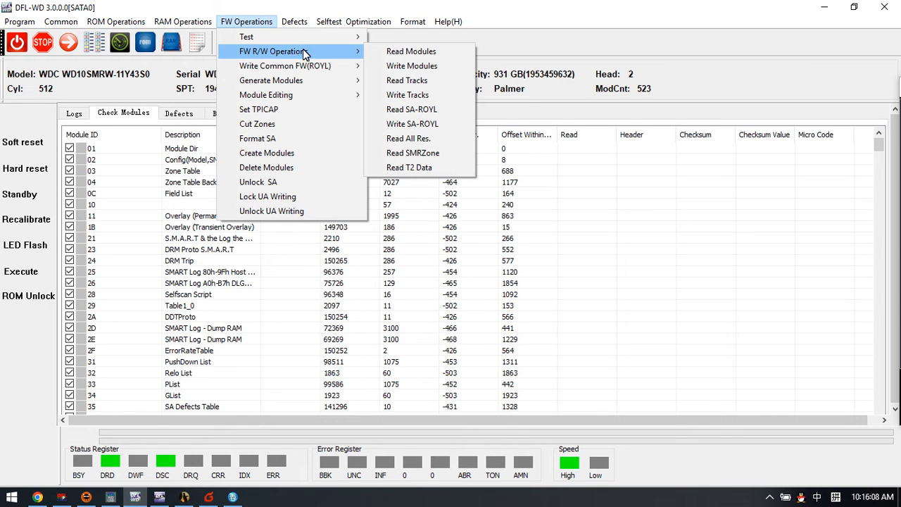
{"action": "left_click", "coordinate": [399, 51]}
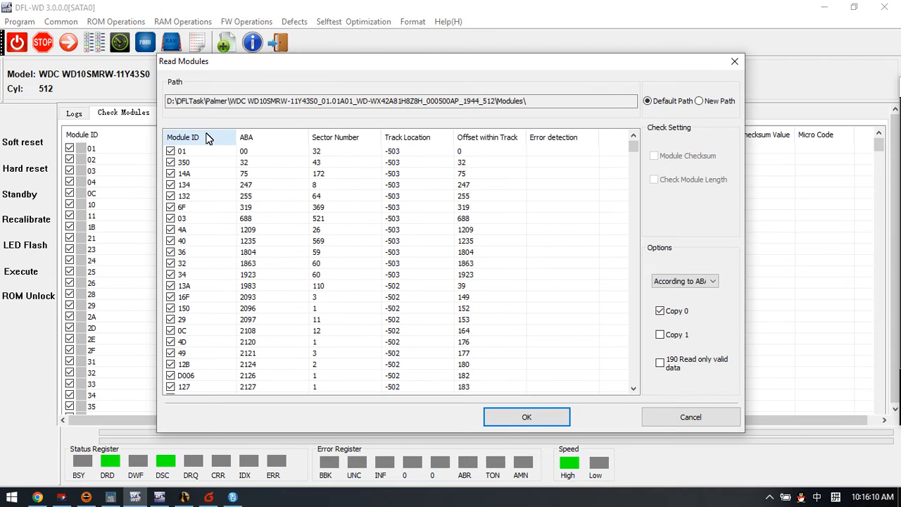
{"action": "left_click", "coordinate": [206, 137]}
{"action": "left_click", "coordinate": [206, 137]}
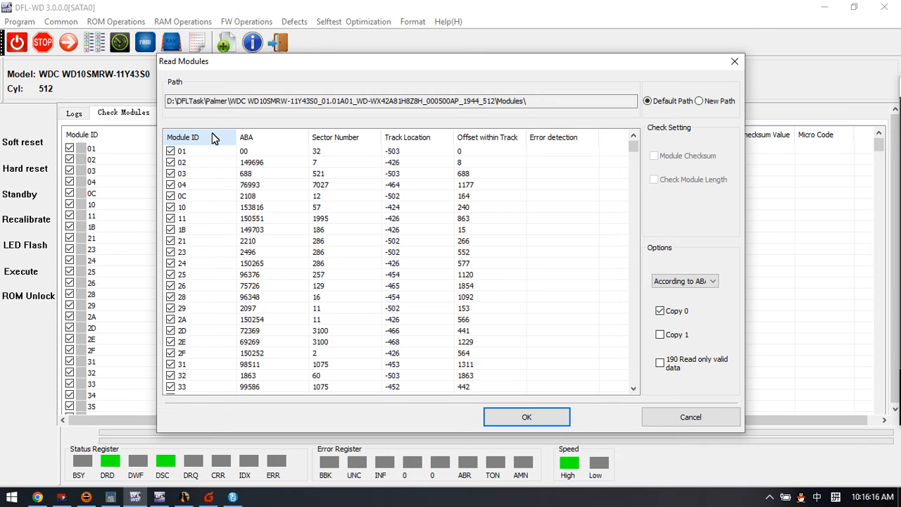
{"action": "left_click", "coordinate": [536, 418]}
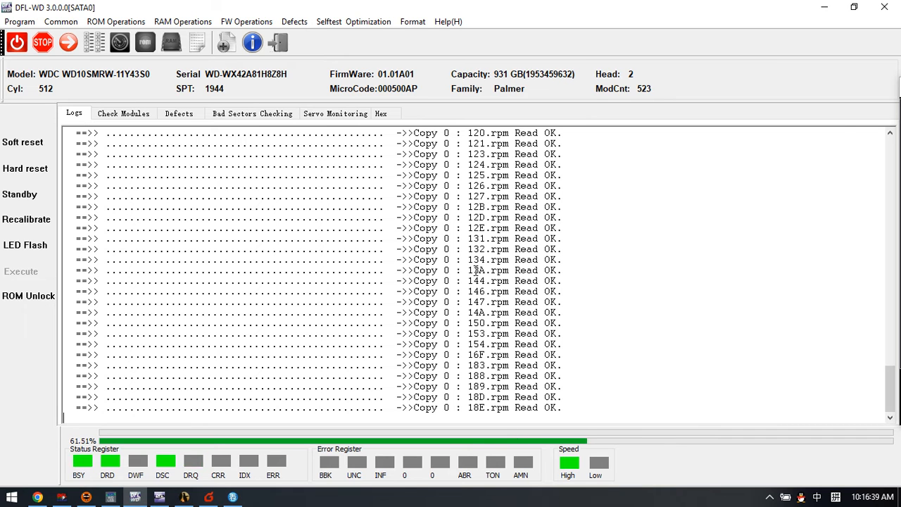
Step: Examine key firmware modules in the module list, including 10, 11, 31 PushDown List, 33 PList, 34 GList, 38 and 39
{"action": "left_click", "coordinate": [114, 115]}
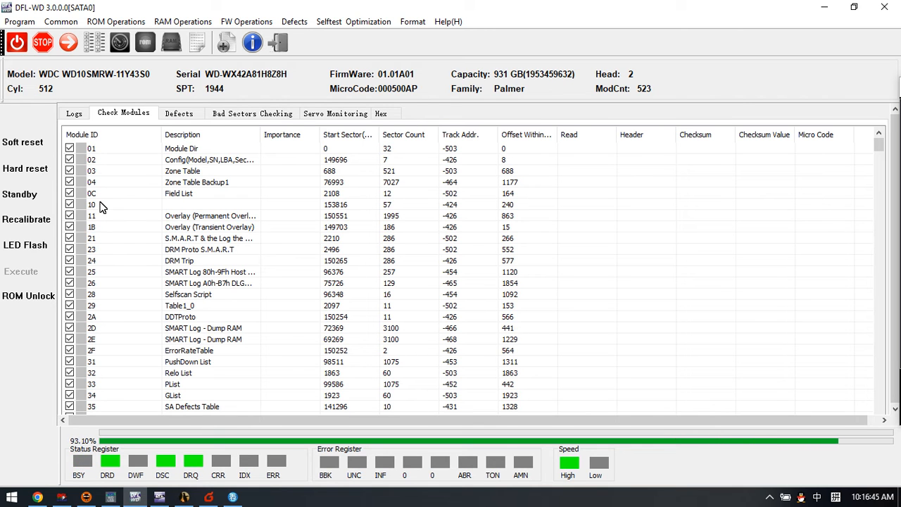
{"action": "left_click", "coordinate": [110, 206]}
{"action": "left_click", "coordinate": [105, 219]}
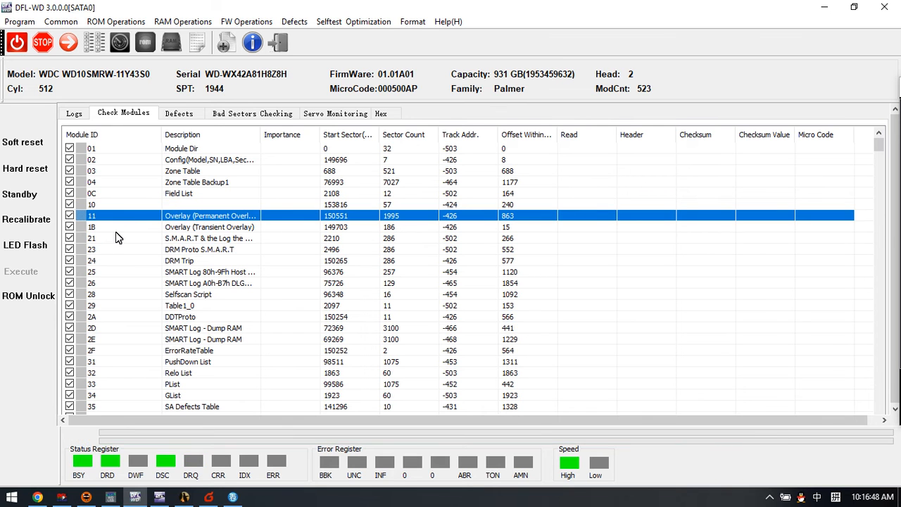
{"action": "left_click", "coordinate": [112, 362]}
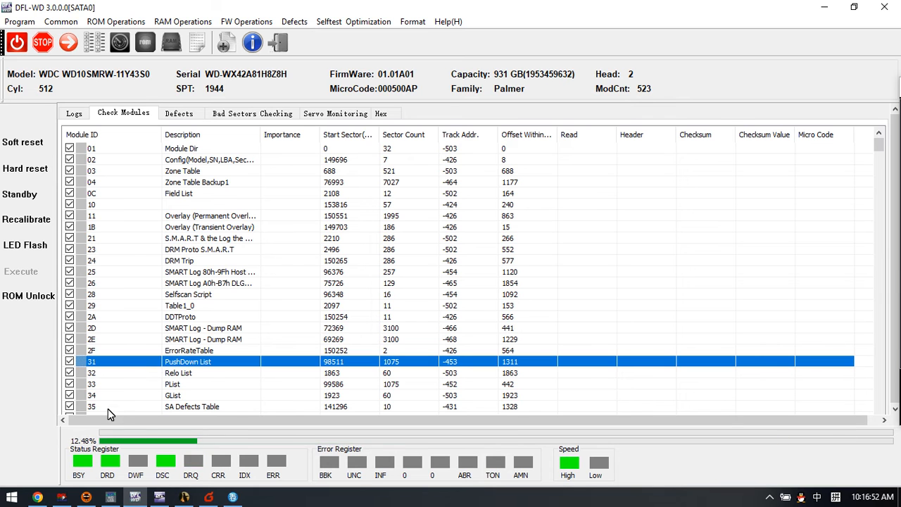
{"action": "scroll", "coordinate": [113, 399], "scroll_direction": "down", "scroll_amount": 7}
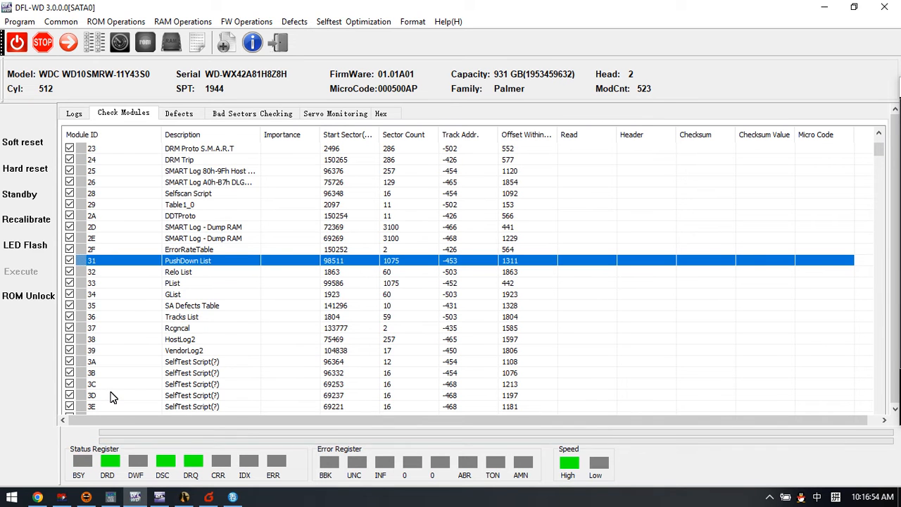
{"action": "left_click", "coordinate": [118, 287]}
{"action": "left_click", "coordinate": [119, 294]}
{"action": "left_click", "coordinate": [111, 342]}
{"action": "left_click", "coordinate": [108, 350]}
{"action": "scroll", "coordinate": [124, 344], "scroll_direction": "up", "scroll_amount": 8}
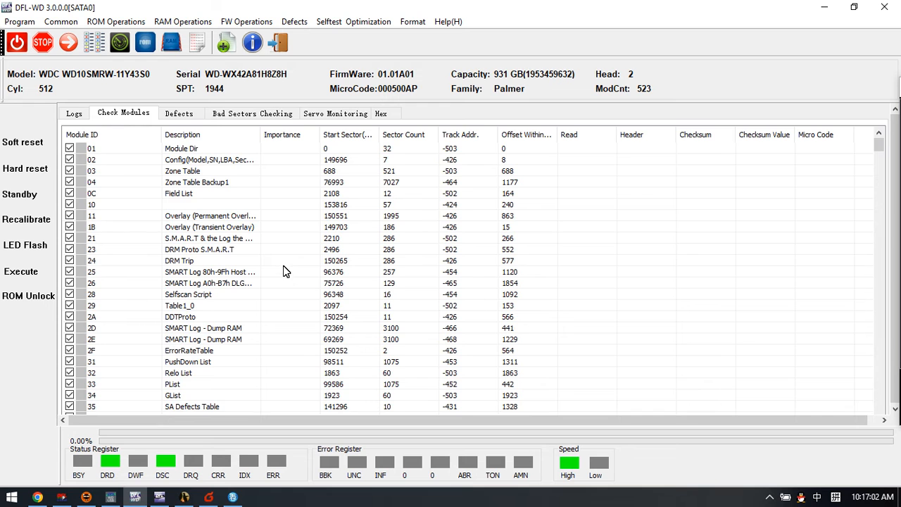
Step: Review the log entries for the Copy 0 module reads
{"action": "left_click", "coordinate": [73, 114]}
{"action": "left_click_drag", "start_coordinate": [559, 385], "coordinate": [211, 228]}
{"action": "left_click", "coordinate": [530, 274]}
{"action": "scroll", "coordinate": [527, 276], "scroll_direction": "up", "scroll_amount": 2}
{"action": "scroll", "coordinate": [526, 277], "scroll_direction": "up", "scroll_amount": 1}
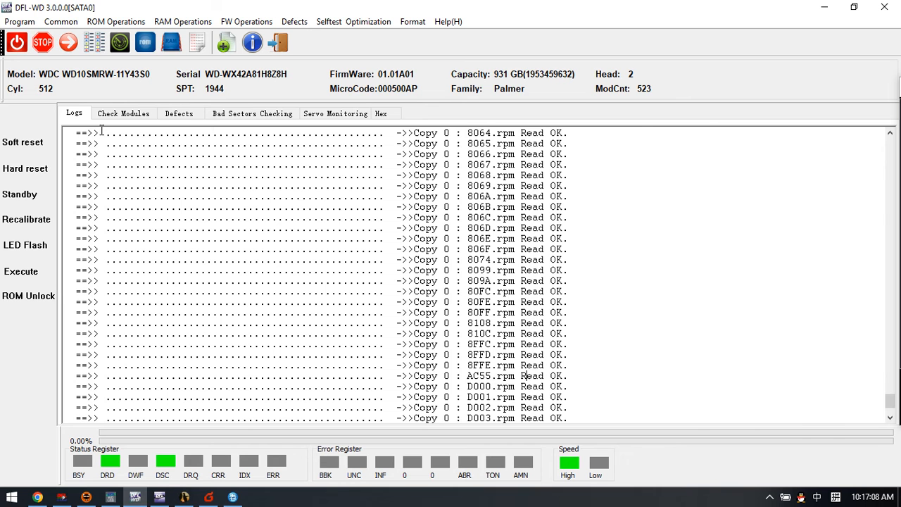
Step: Test the selected firmware modules, reading them by ID, and stop the running test partway
{"action": "left_click", "coordinate": [120, 115]}
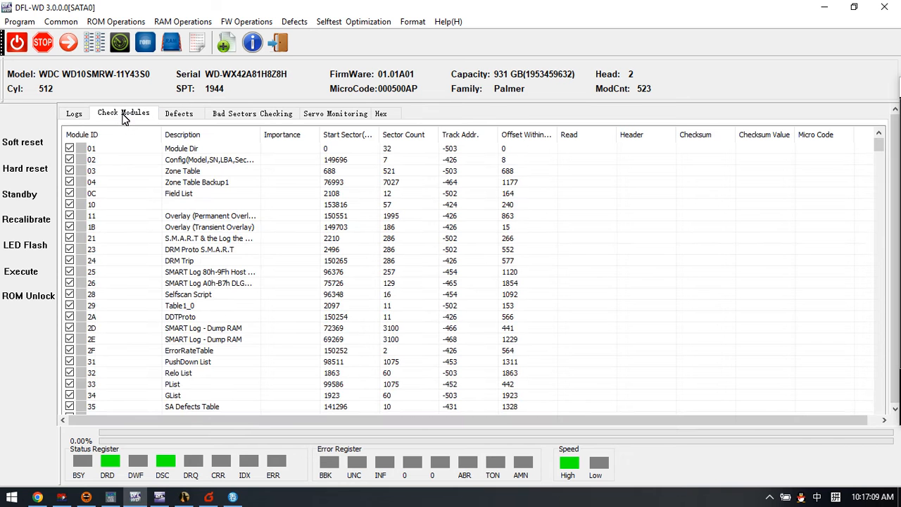
{"action": "right_click", "coordinate": [123, 161]}
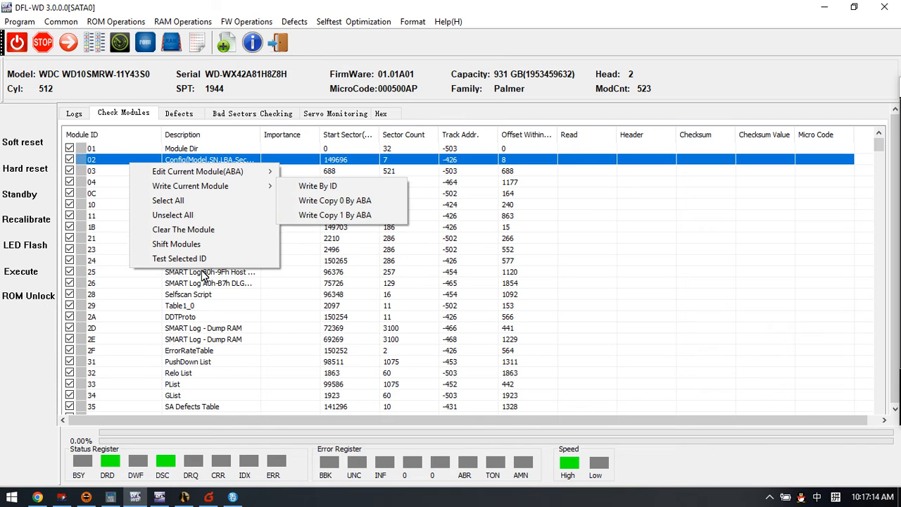
{"action": "right_click", "coordinate": [108, 206]}
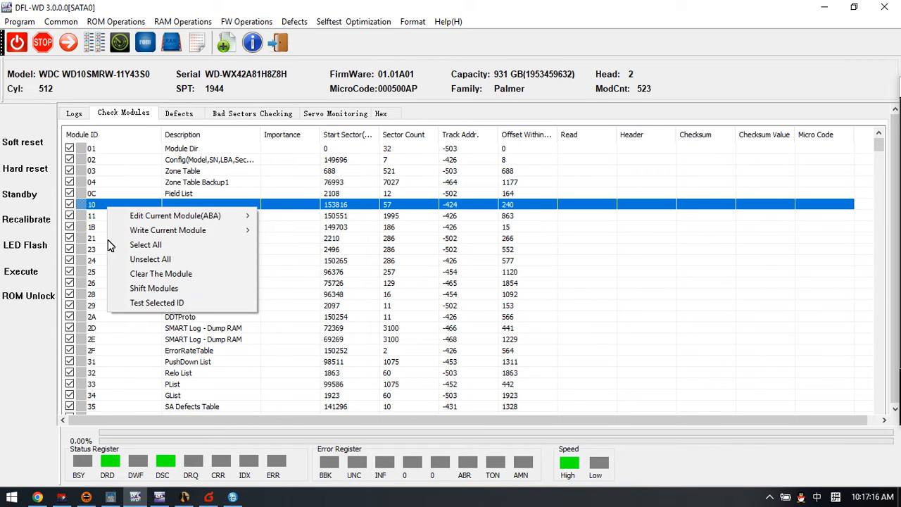
{"action": "left_click", "coordinate": [159, 303]}
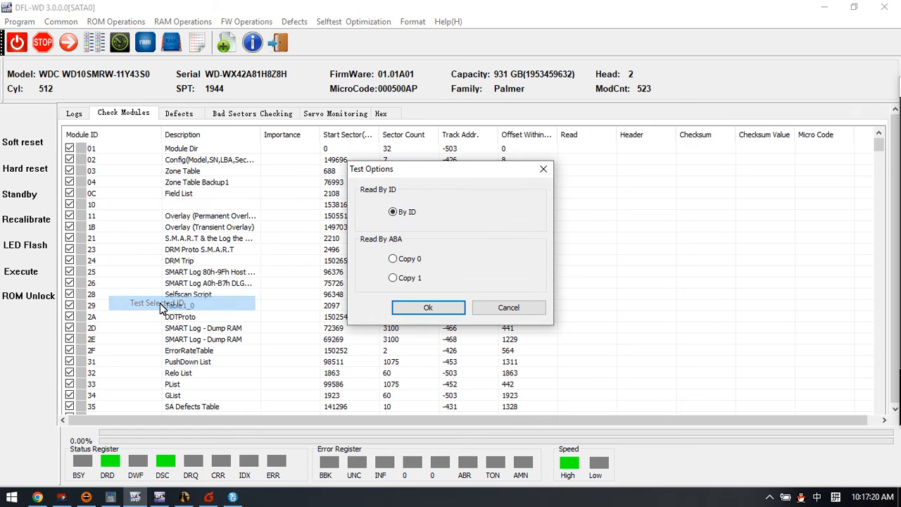
{"action": "left_click", "coordinate": [428, 307]}
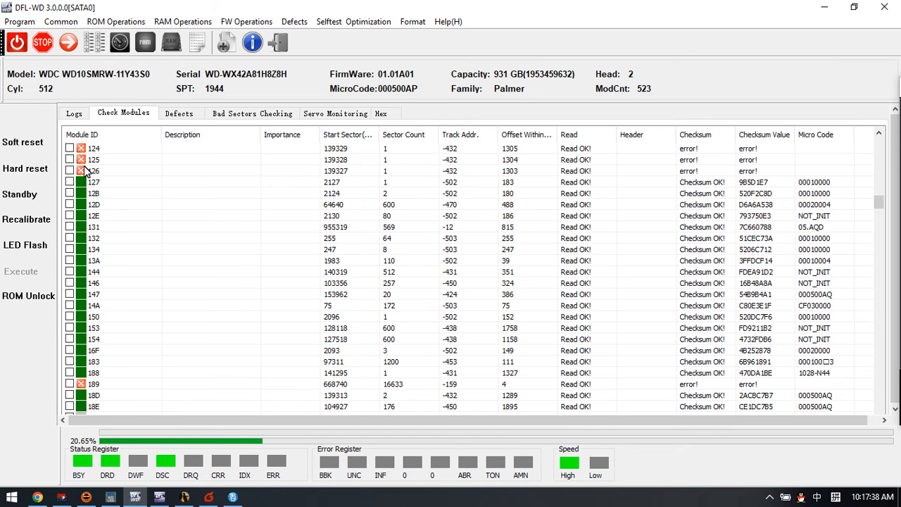
{"action": "left_click", "coordinate": [44, 44]}
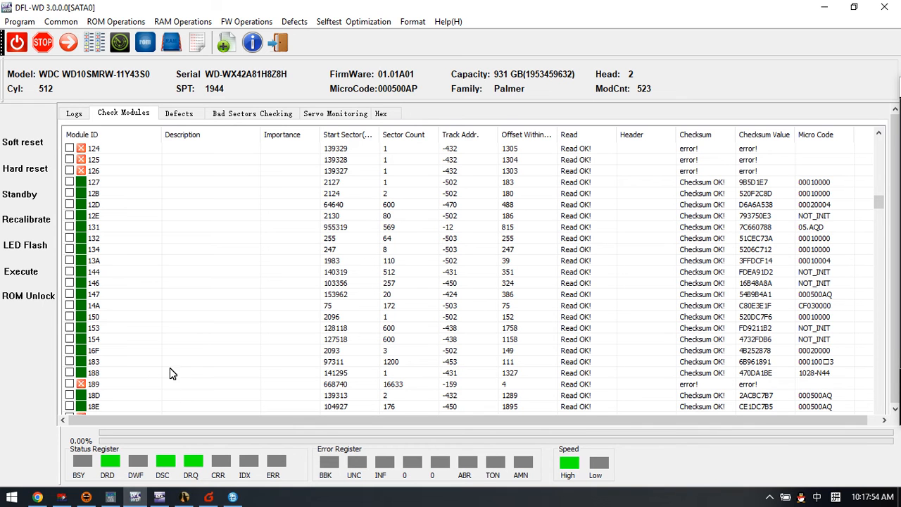
Step: Switch to DFL-DE and power on the drive from there
{"action": "left_click", "coordinate": [159, 497]}
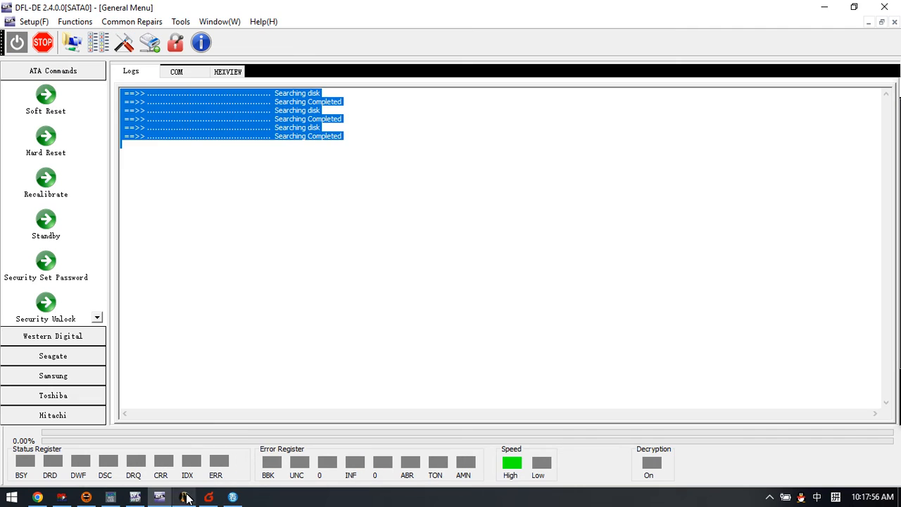
{"action": "left_click", "coordinate": [192, 169]}
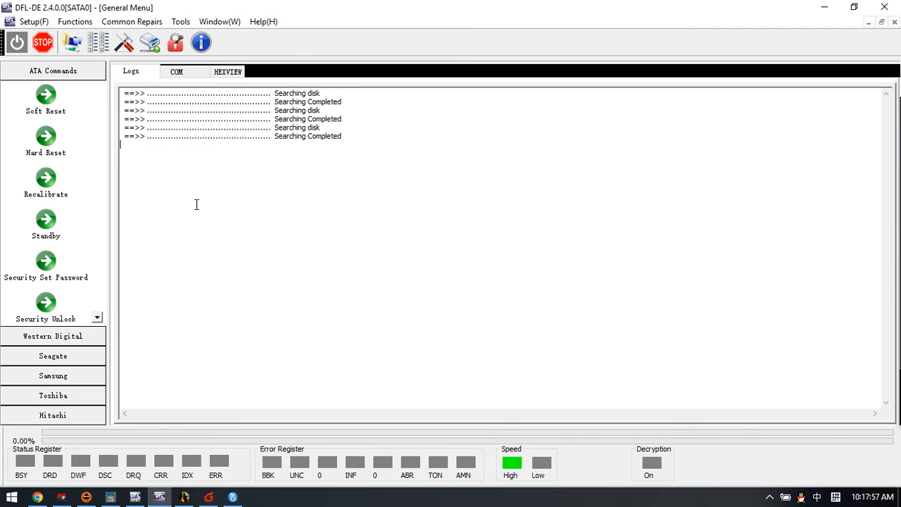
{"action": "left_click", "coordinate": [17, 43]}
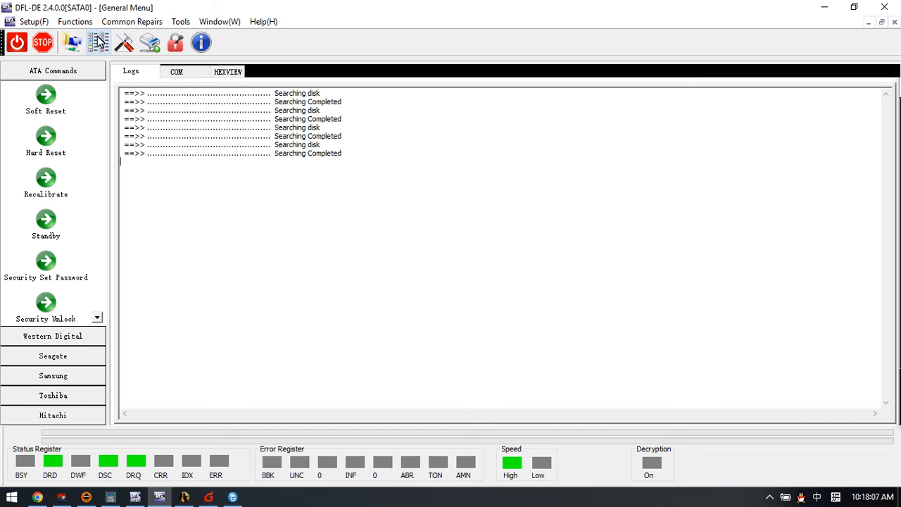
Step: Compare the DFL-DE window with the DFL-WD window behind it, leaving DFL-DE maximized at the end
{"action": "double_click", "coordinate": [342, 10]}
{"action": "left_click_drag", "start_coordinate": [325, 48], "coordinate": [380, 62]}
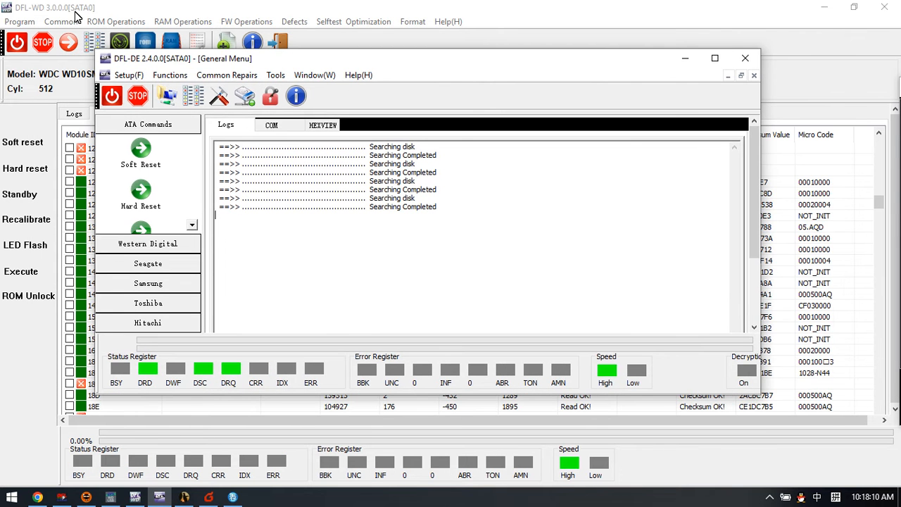
{"action": "left_click_drag", "start_coordinate": [366, 60], "coordinate": [411, 96]}
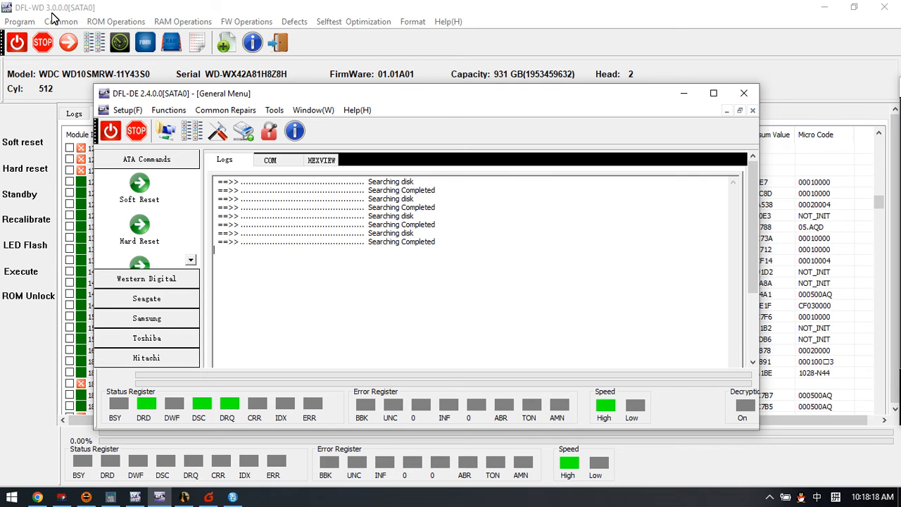
{"action": "double_click", "coordinate": [444, 97]}
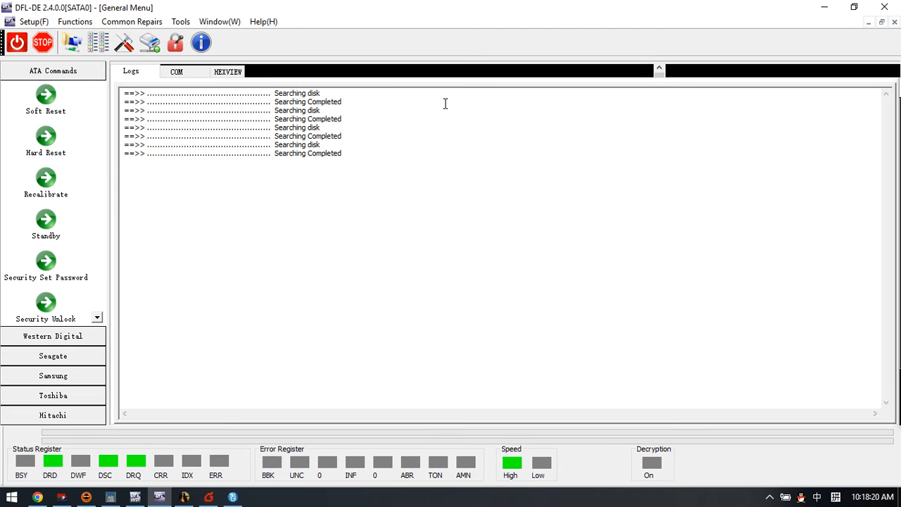
Step: Try to create a new File Extraction project for the SATA 0 source disk with partition auto-expansion enabled
{"action": "left_click", "coordinate": [72, 43]}
{"action": "left_click", "coordinate": [489, 172]}
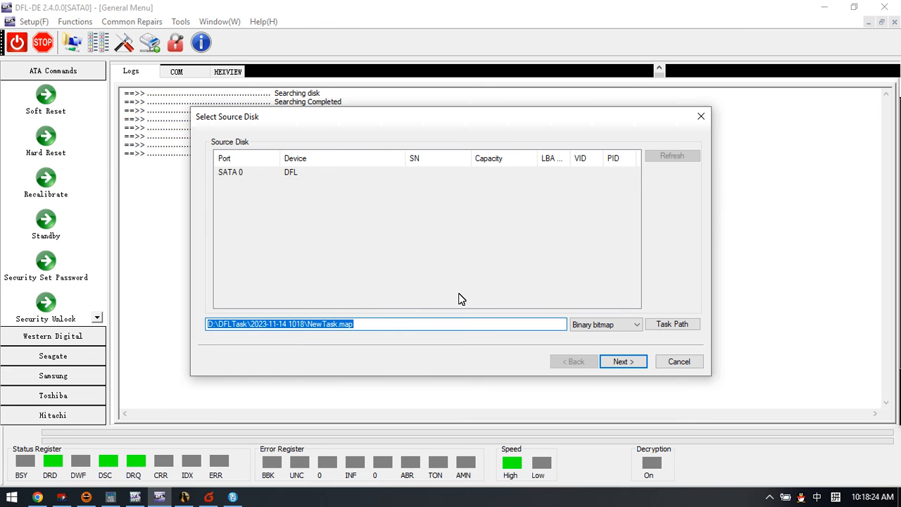
{"action": "left_click", "coordinate": [629, 364]}
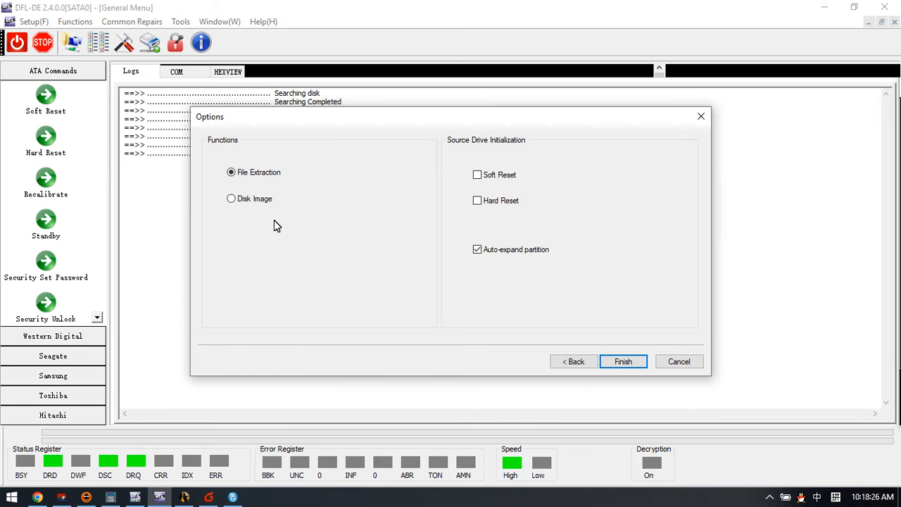
{"action": "left_click", "coordinate": [615, 357]}
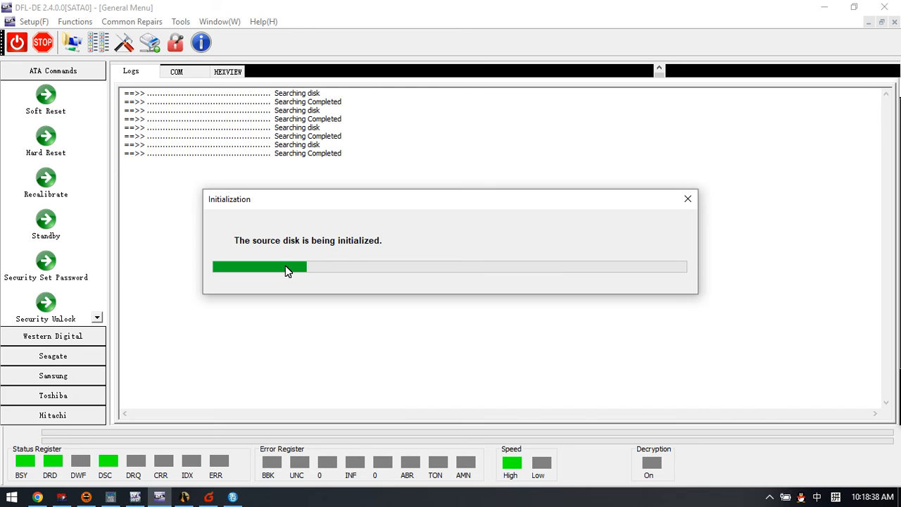
Step: During source disk initialization, switch to DFL-WD to examine the check results around modules 189 and 190, and return to DFL-DE
{"action": "left_click", "coordinate": [136, 498]}
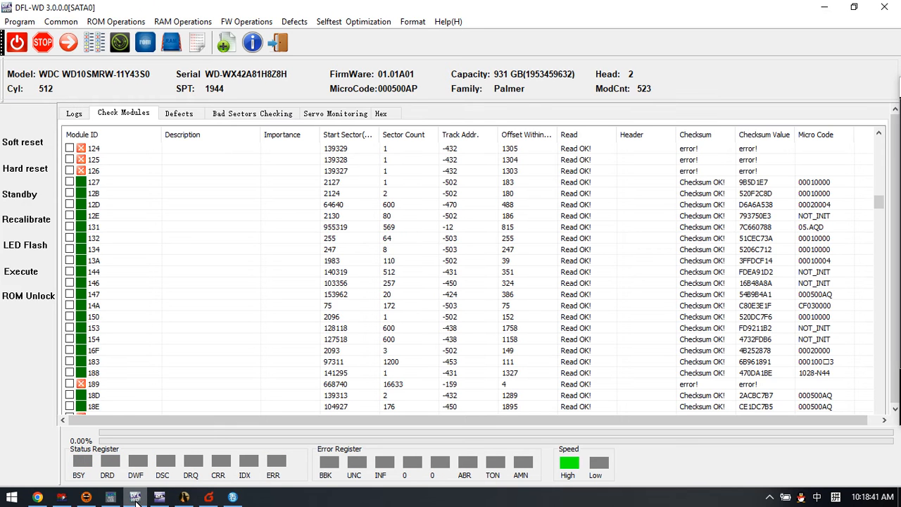
{"action": "scroll", "coordinate": [148, 341], "scroll_direction": "down", "scroll_amount": 2}
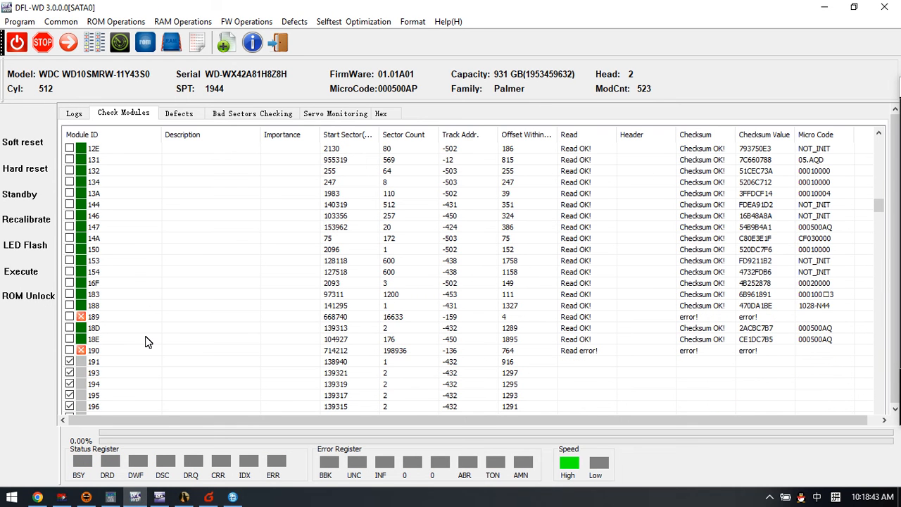
{"action": "scroll", "coordinate": [148, 342], "scroll_direction": "up", "scroll_amount": 2}
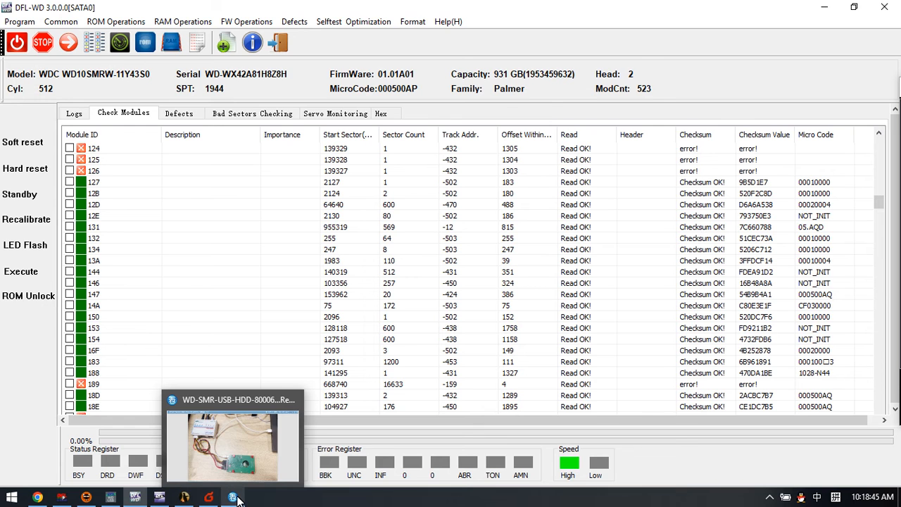
{"action": "left_click", "coordinate": [160, 497]}
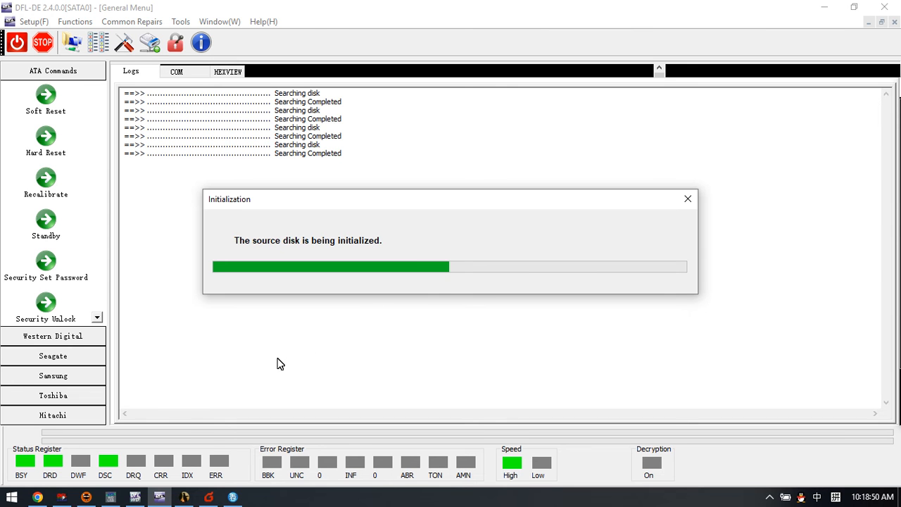
{"action": "left_click", "coordinate": [137, 498]}
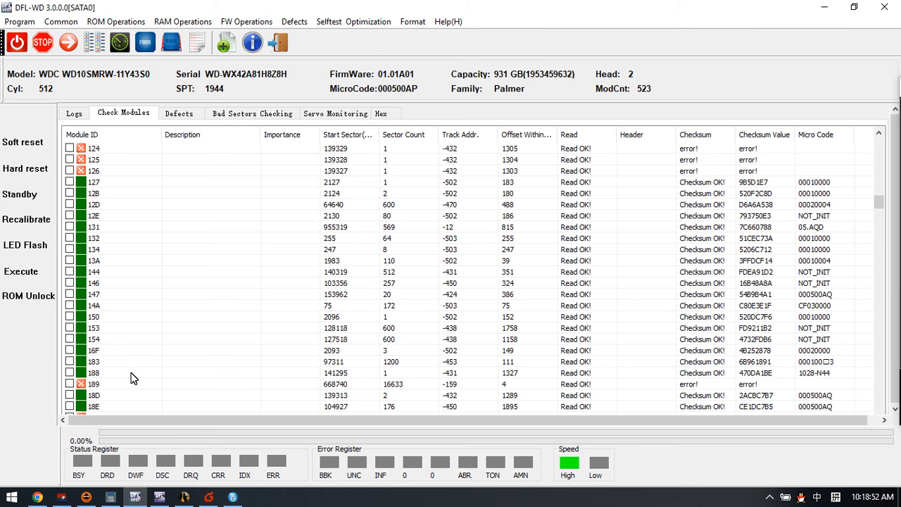
{"action": "scroll", "coordinate": [136, 360], "scroll_direction": "down", "scroll_amount": 2}
{"action": "left_click", "coordinate": [116, 355]}
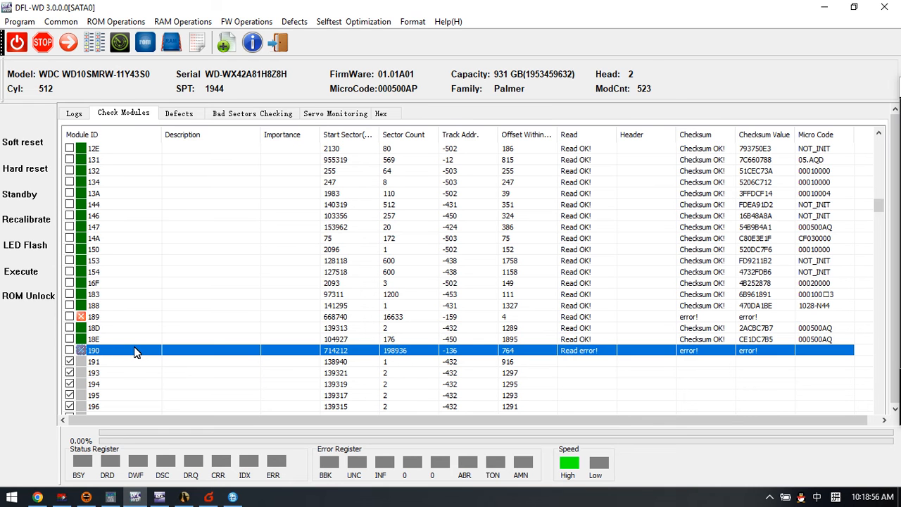
{"action": "left_click", "coordinate": [159, 497]}
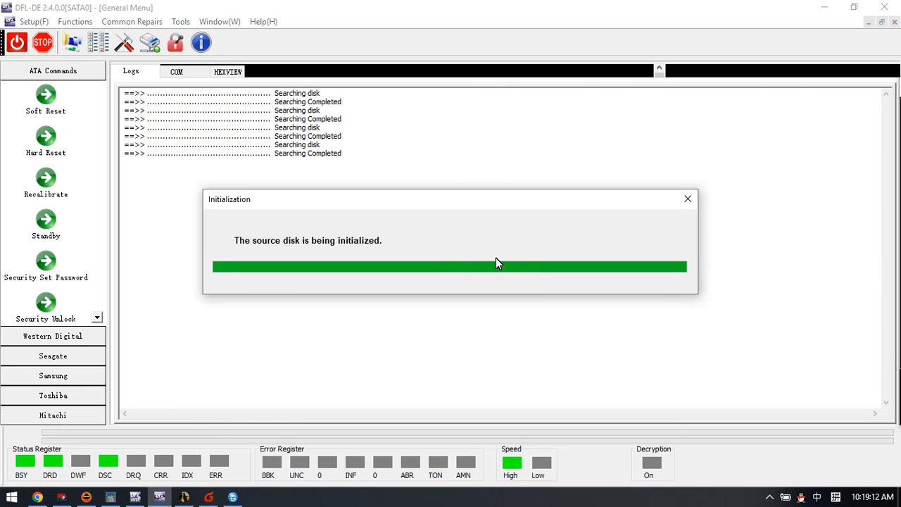
Step: Dismiss the source disk initialization, stop the running task and close its project
{"action": "left_click", "coordinate": [688, 198]}
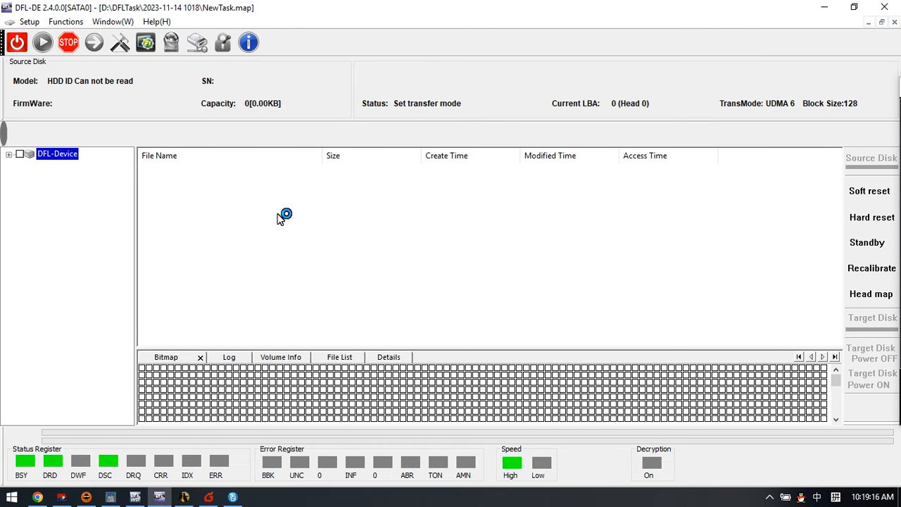
{"action": "left_click", "coordinate": [894, 22]}
{"action": "left_click", "coordinate": [502, 277]}
{"action": "left_click", "coordinate": [69, 46]}
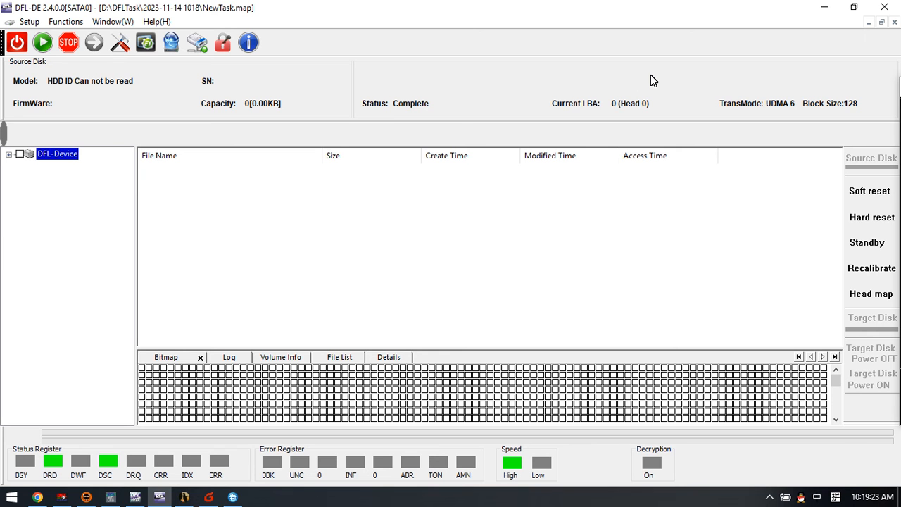
{"action": "left_click", "coordinate": [893, 21]}
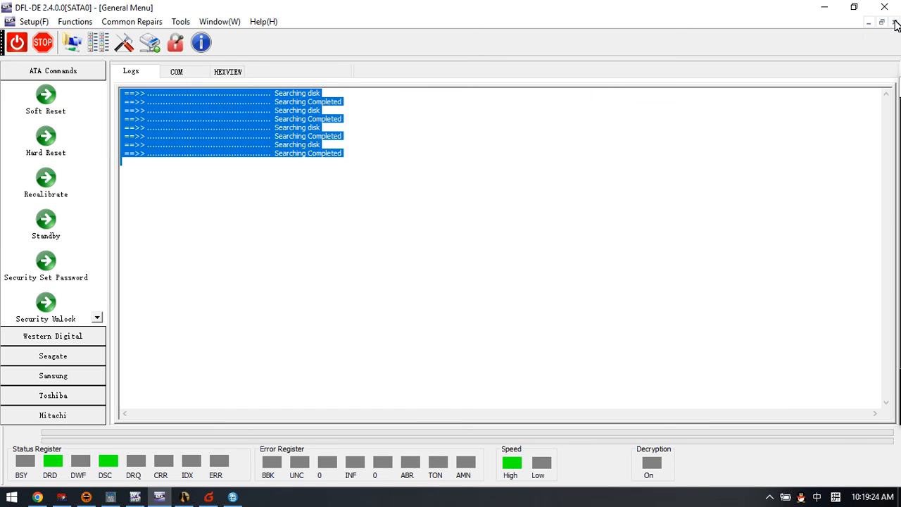
Step: Send a soft reset to the drive from the ATA commands
{"action": "left_click", "coordinate": [269, 236]}
{"action": "left_click", "coordinate": [46, 95]}
{"action": "left_click", "coordinate": [192, 144]}
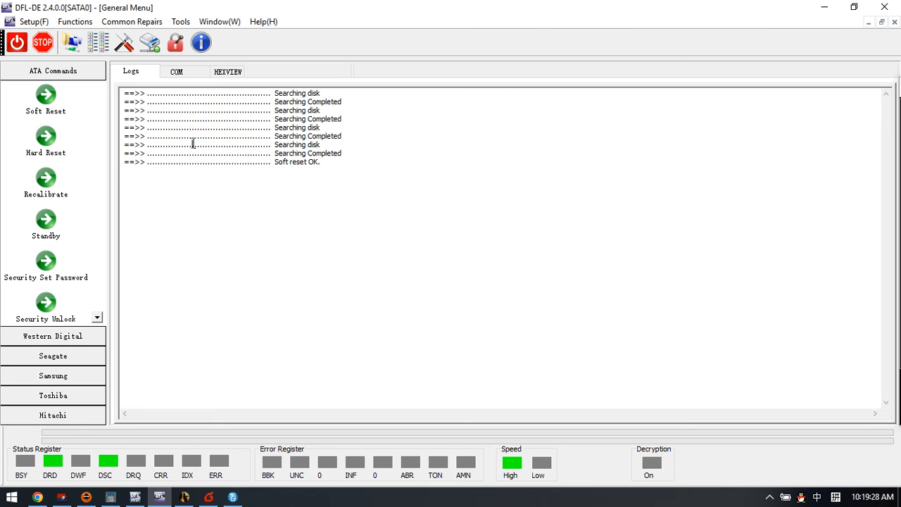
Step: Create a new project on the source disk using File Extraction with auto-expand partition enabled
{"action": "left_click", "coordinate": [74, 44]}
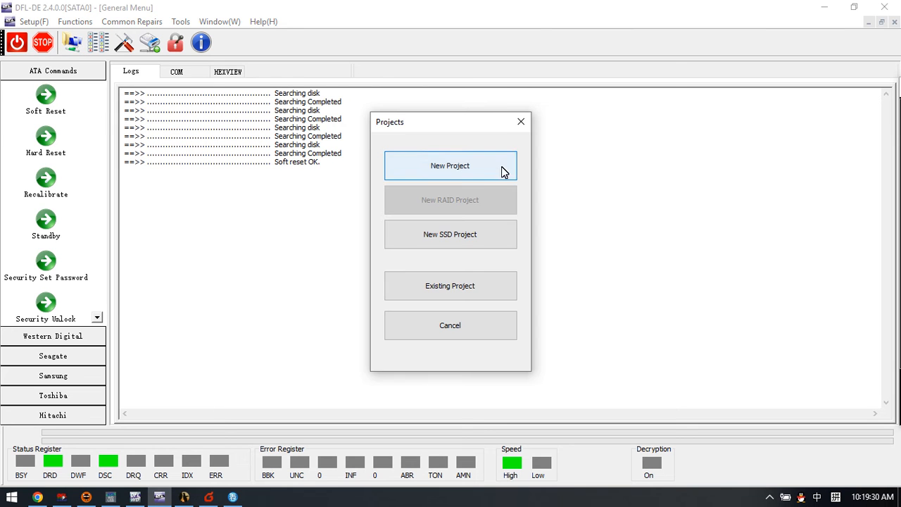
{"action": "left_click", "coordinate": [476, 173]}
{"action": "left_click", "coordinate": [626, 363]}
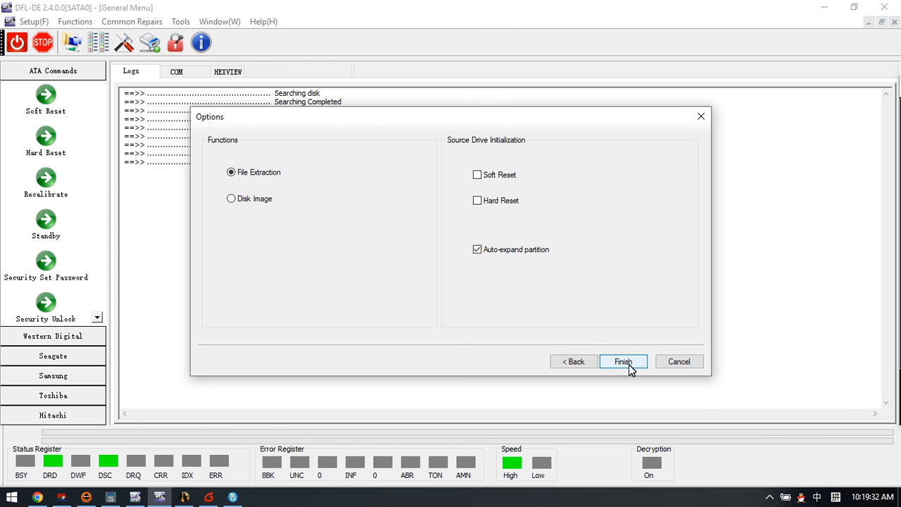
{"action": "left_click", "coordinate": [624, 361]}
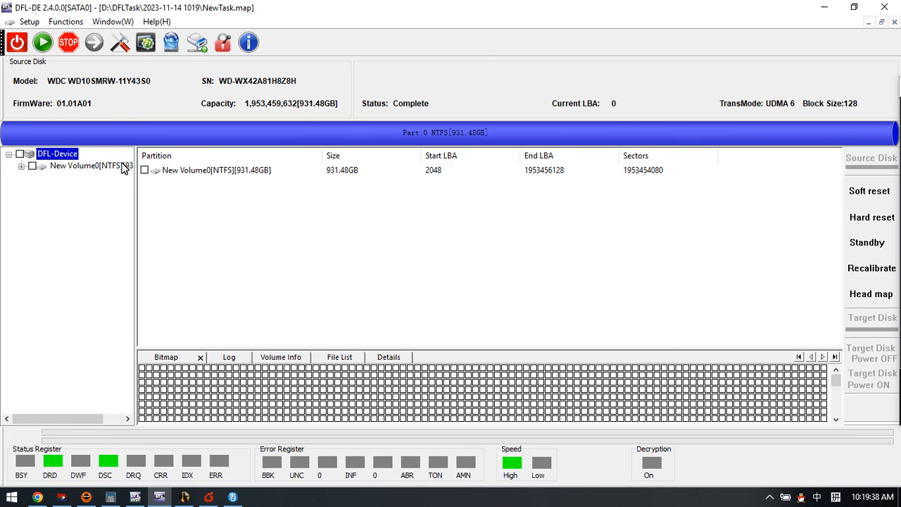
Step: Expand the New Volume0 NTFS partition down to Root and examine the COM suite, EMMC Card Reader and SRP folders
{"action": "left_click", "coordinate": [95, 173]}
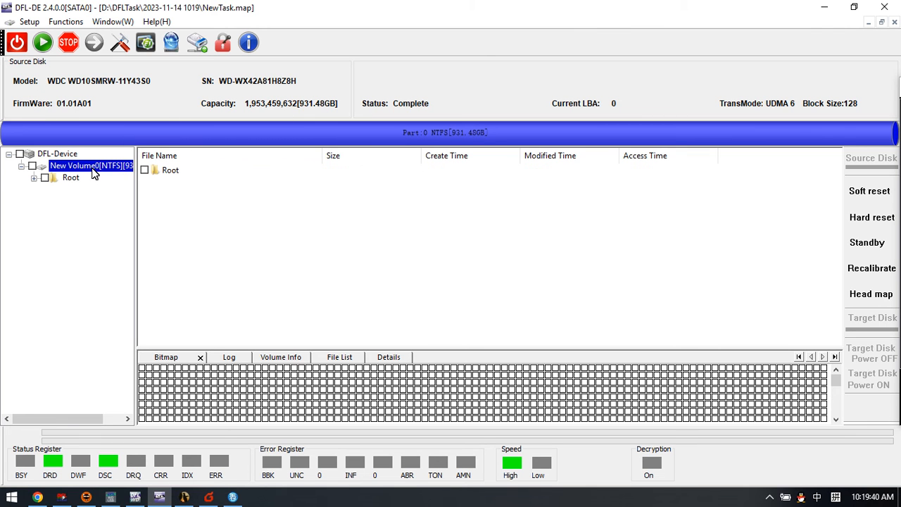
{"action": "left_click", "coordinate": [72, 178]}
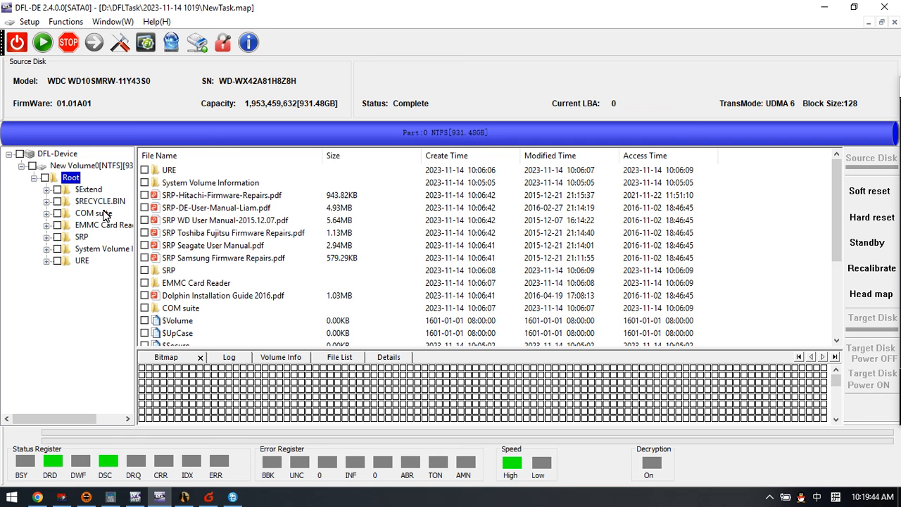
{"action": "scroll", "coordinate": [97, 249], "scroll_direction": "right", "scroll_amount": 3}
{"action": "scroll", "coordinate": [97, 252], "scroll_direction": "left", "scroll_amount": 3}
{"action": "left_click", "coordinate": [91, 214]}
{"action": "left_click", "coordinate": [91, 228]}
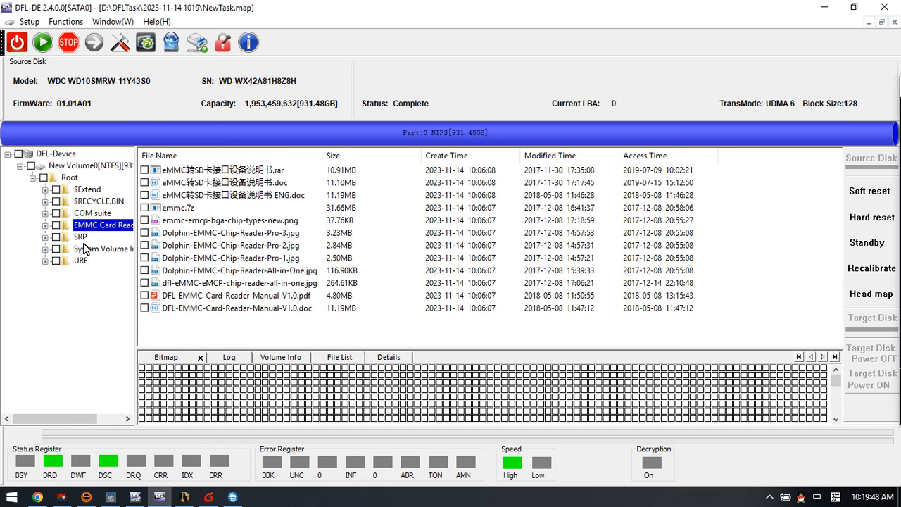
{"action": "left_click", "coordinate": [91, 217]}
{"action": "left_click", "coordinate": [92, 238]}
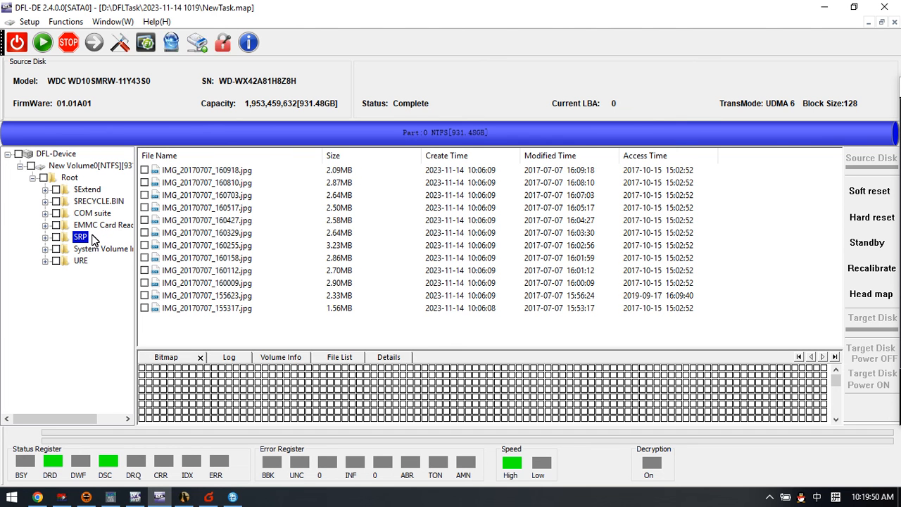
Step: Return to the Root folder's file list, open the SRP-DE user manual PDF to check its pages, and close it
{"action": "left_click", "coordinate": [70, 169]}
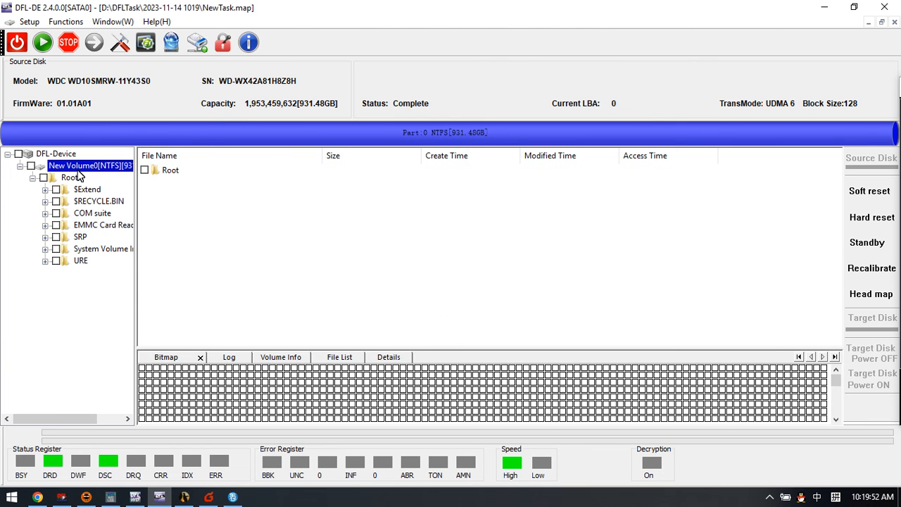
{"action": "left_click", "coordinate": [70, 178]}
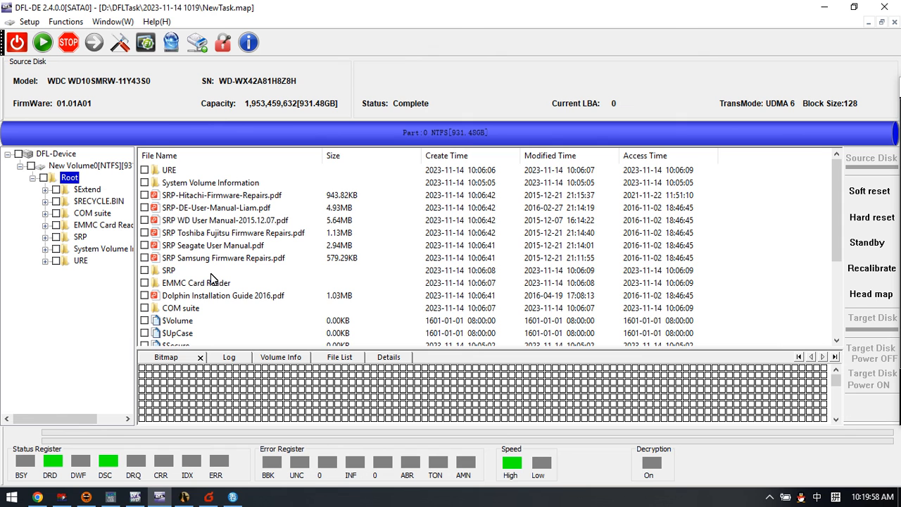
{"action": "scroll", "coordinate": [211, 273], "scroll_direction": "down", "scroll_amount": 3}
{"action": "scroll", "coordinate": [210, 273], "scroll_direction": "up", "scroll_amount": 3}
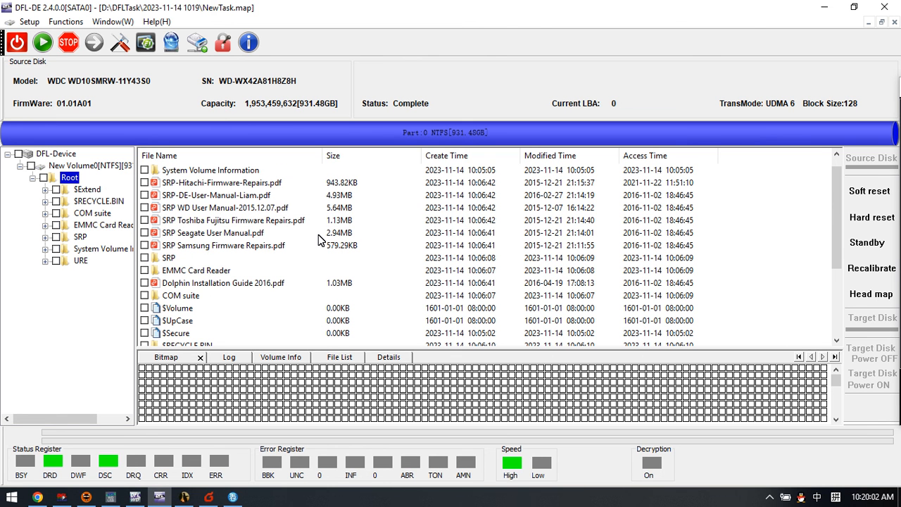
{"action": "double_click", "coordinate": [225, 197]}
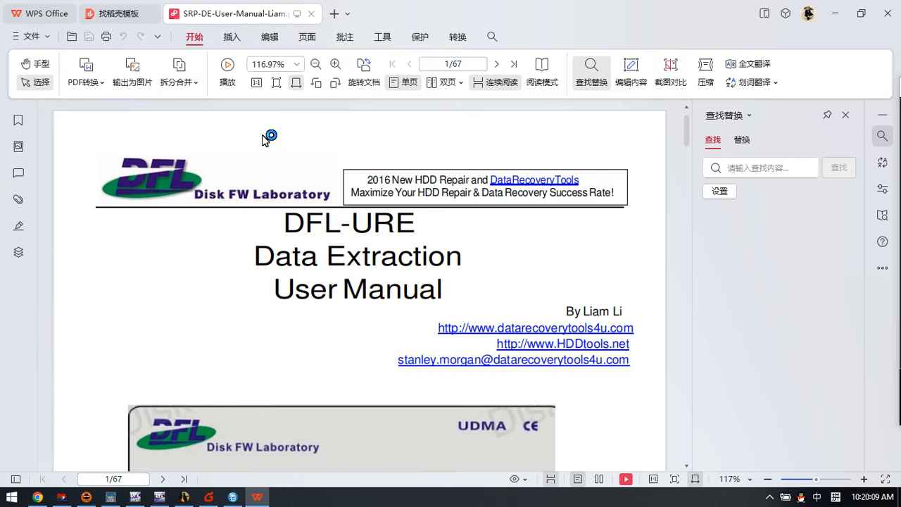
{"action": "scroll", "coordinate": [611, 187], "scroll_direction": "down", "scroll_amount": 10}
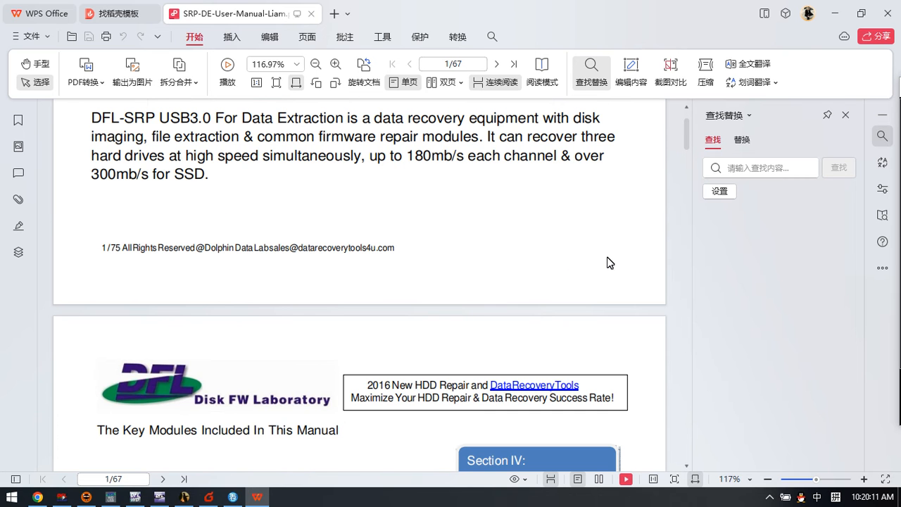
{"action": "scroll", "coordinate": [611, 259], "scroll_direction": "up", "scroll_amount": 3}
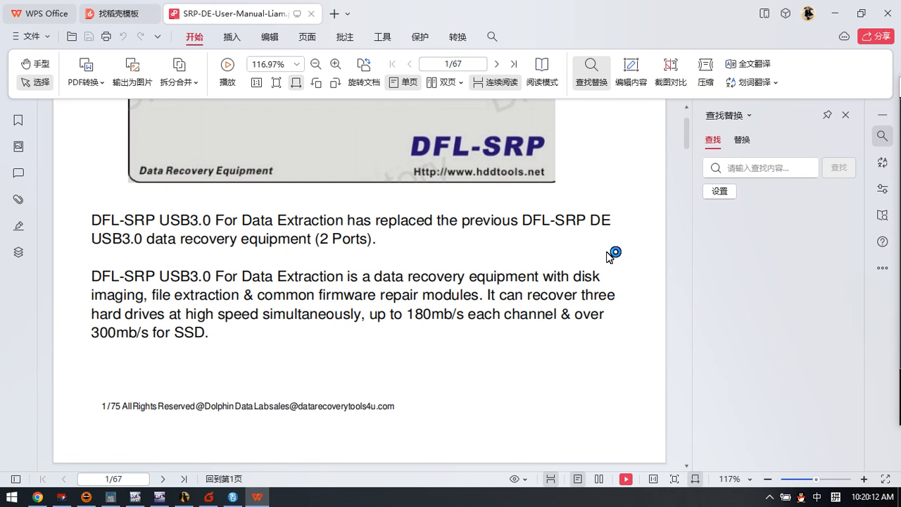
{"action": "left_click", "coordinate": [894, 12]}
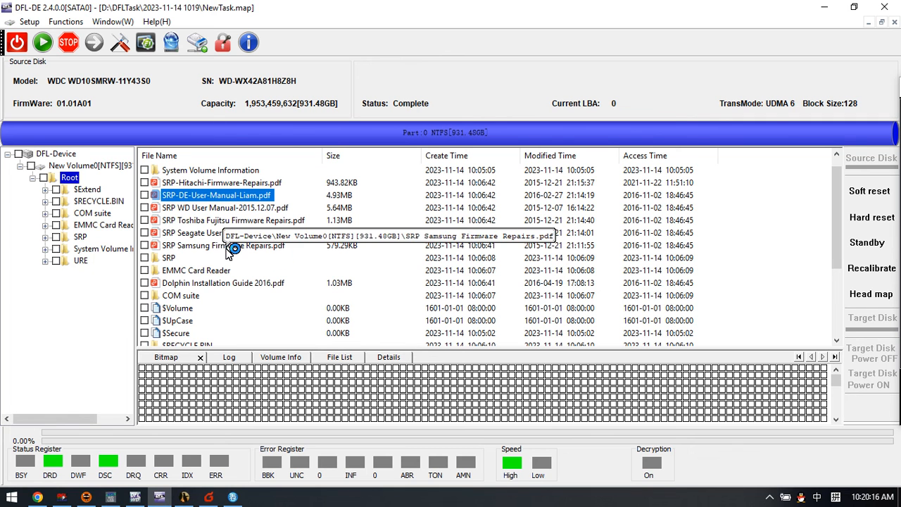
Step: Mark the SRP-DE and SRP WD user manual PDFs in Root, and check their save and recovery options without saving
{"action": "scroll", "coordinate": [61, 351], "scroll_direction": "down", "scroll_amount": 2}
{"action": "scroll", "coordinate": [64, 348], "scroll_direction": "up", "scroll_amount": 2}
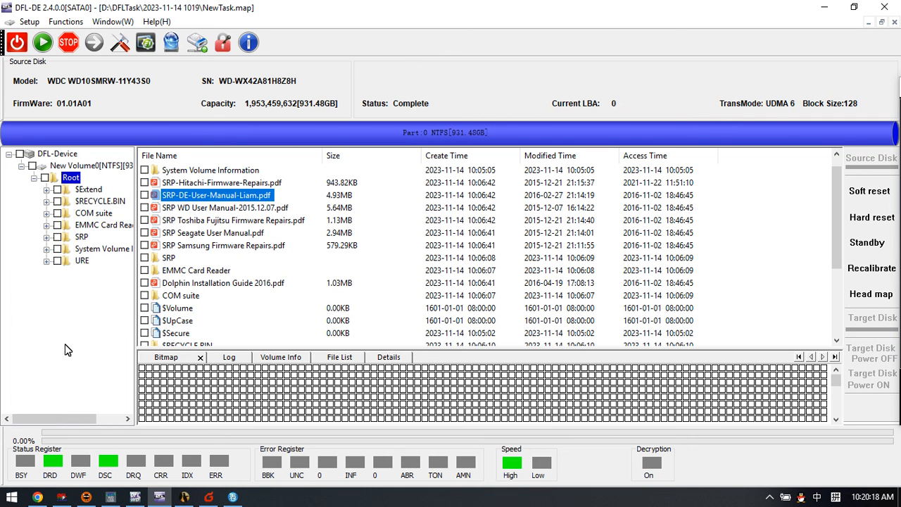
{"action": "left_click", "coordinate": [144, 207]}
{"action": "left_click", "coordinate": [144, 195]}
{"action": "right_click", "coordinate": [179, 195]}
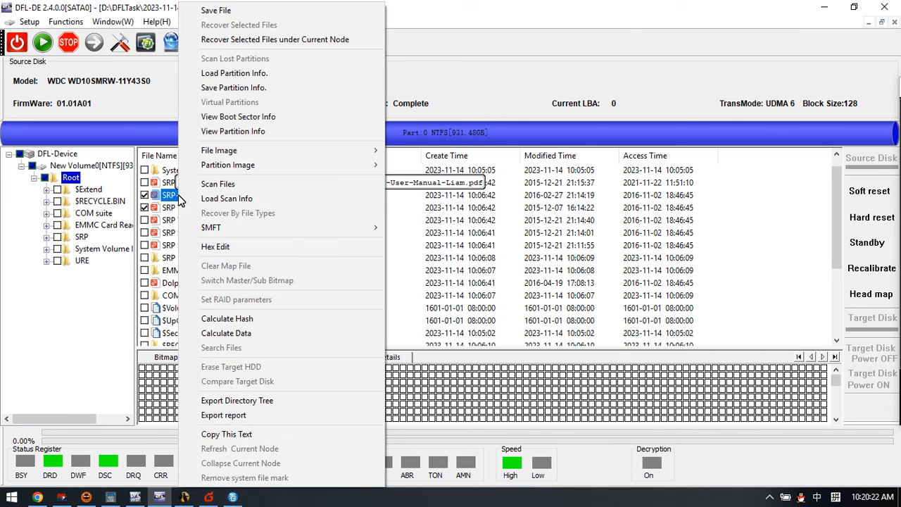
{"action": "left_click", "coordinate": [235, 12]}
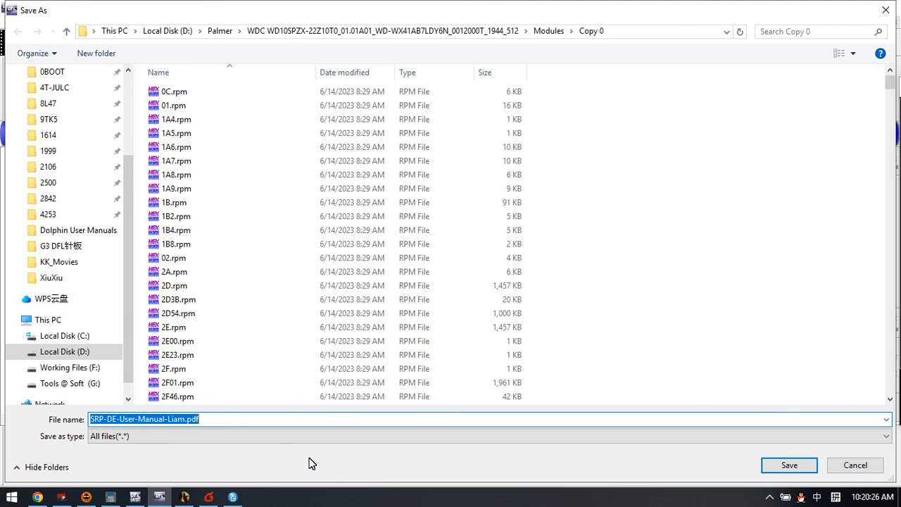
{"action": "left_click", "coordinate": [863, 466]}
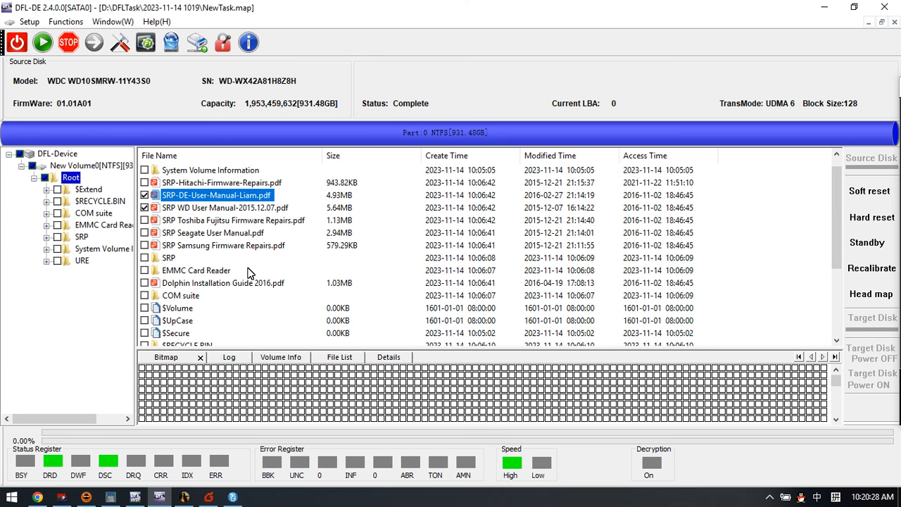
{"action": "right_click", "coordinate": [191, 209]}
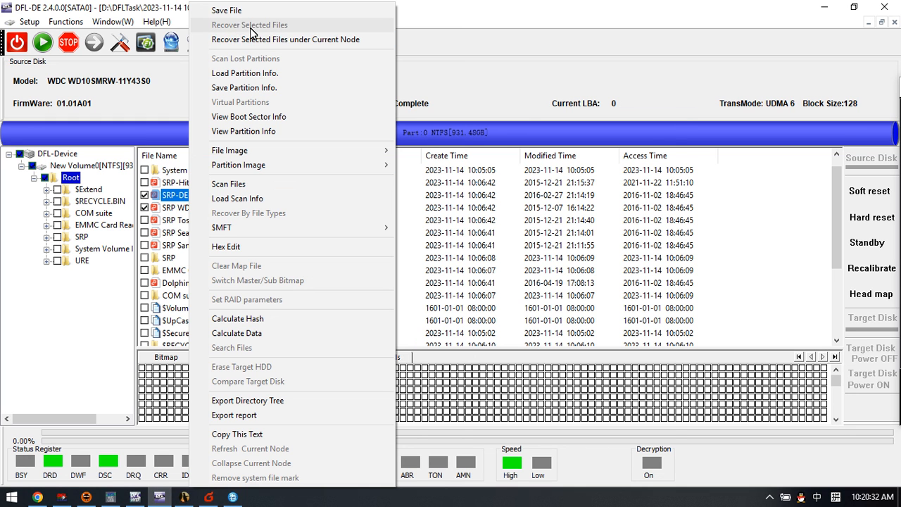
{"action": "left_click", "coordinate": [64, 346]}
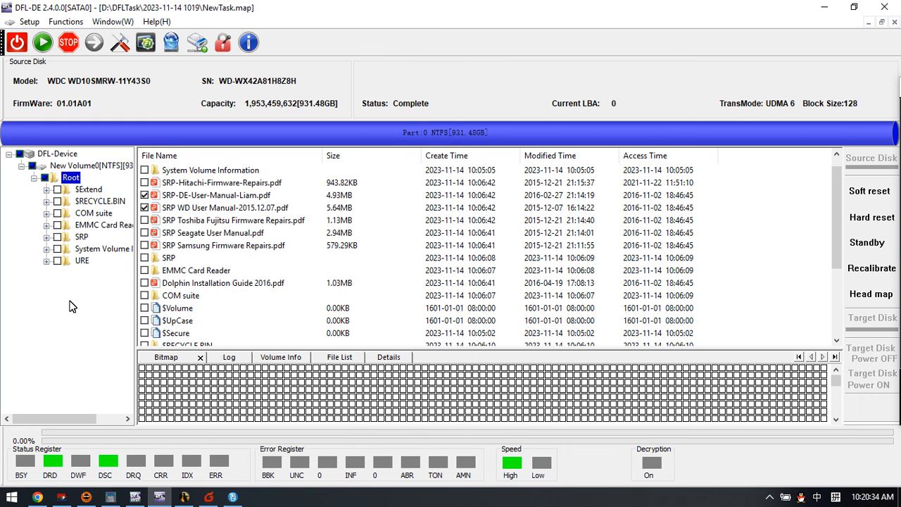
Step: Mark the EMMC Card Reader folder with all its files, and check the recovery commands available for it
{"action": "left_click", "coordinate": [63, 191]}
{"action": "left_click", "coordinate": [58, 225]}
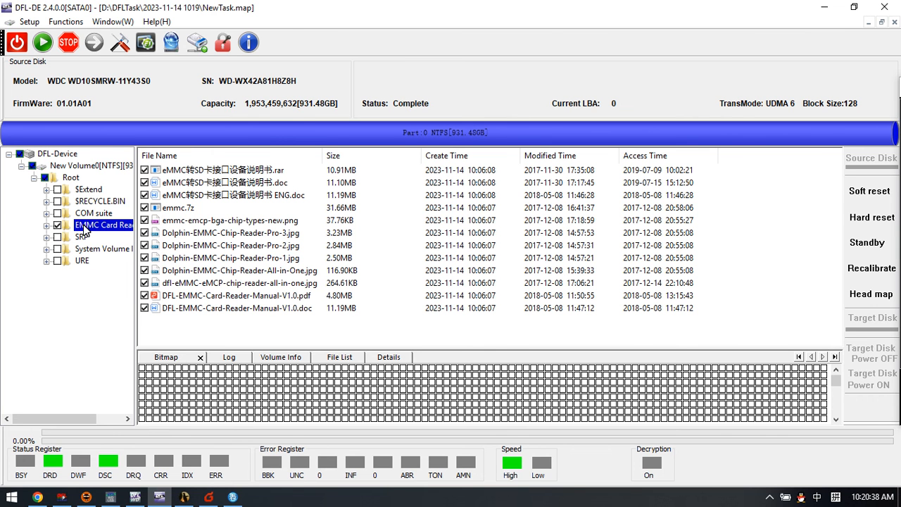
{"action": "right_click", "coordinate": [88, 228]}
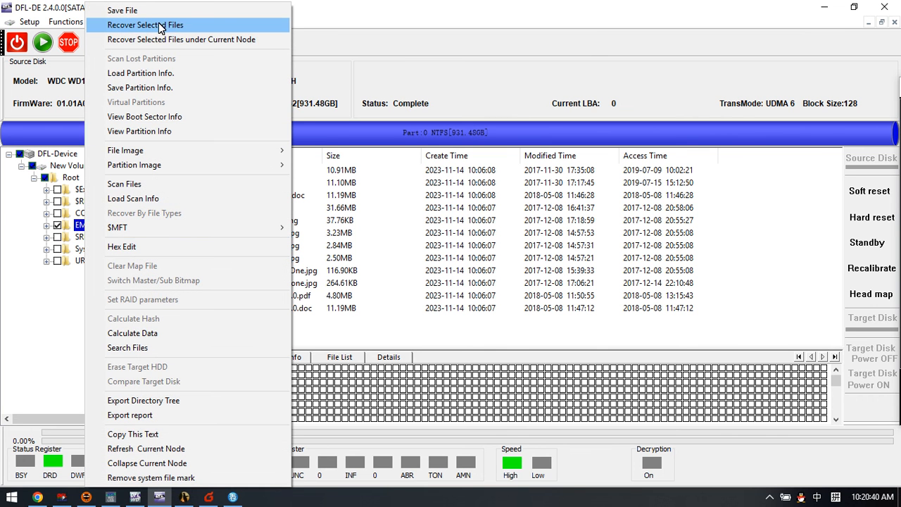
{"action": "left_click", "coordinate": [452, 52]}
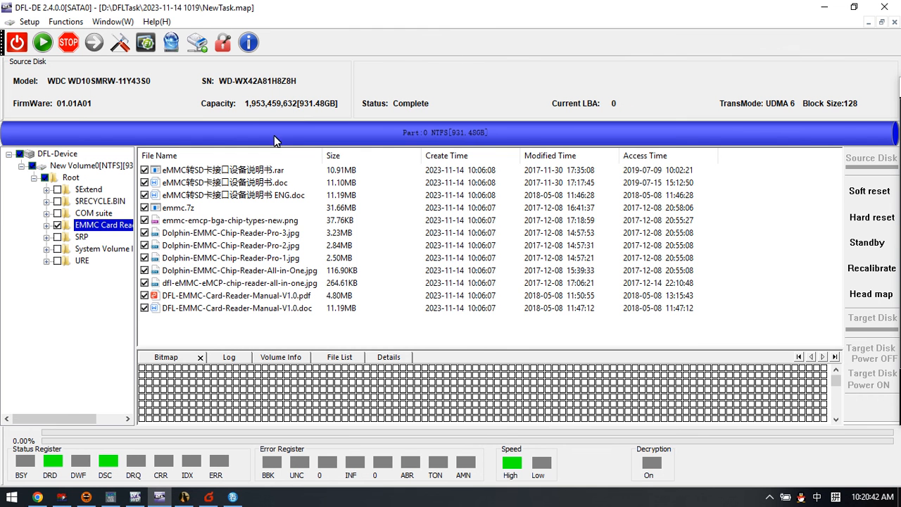
Step: Switch to the image viewer and examine the photo of the WD-800069 board connected to the DFL-SRP unit
{"action": "left_click", "coordinate": [233, 497]}
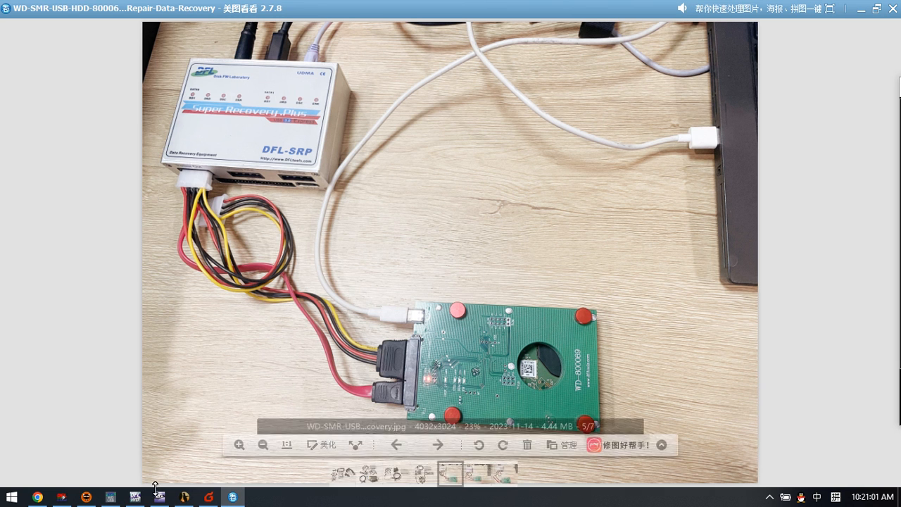
{"action": "mouse_move", "coordinate": [233, 501]}
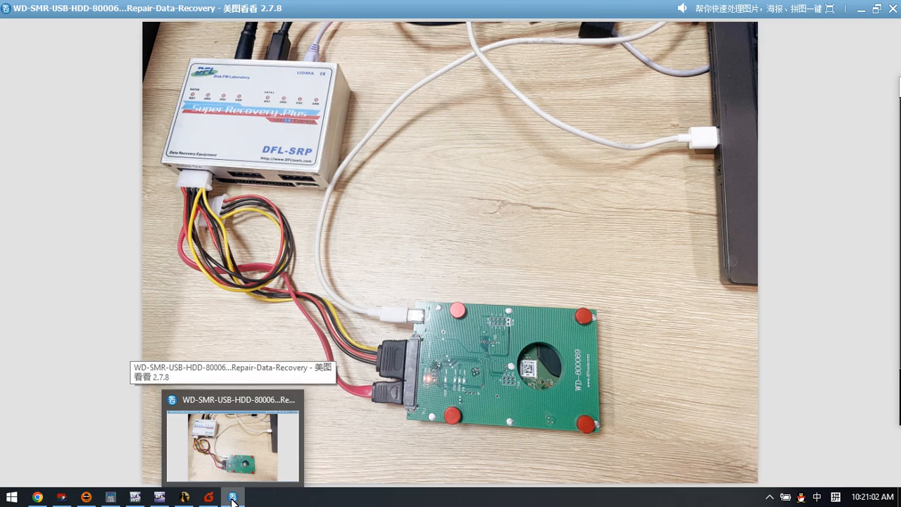